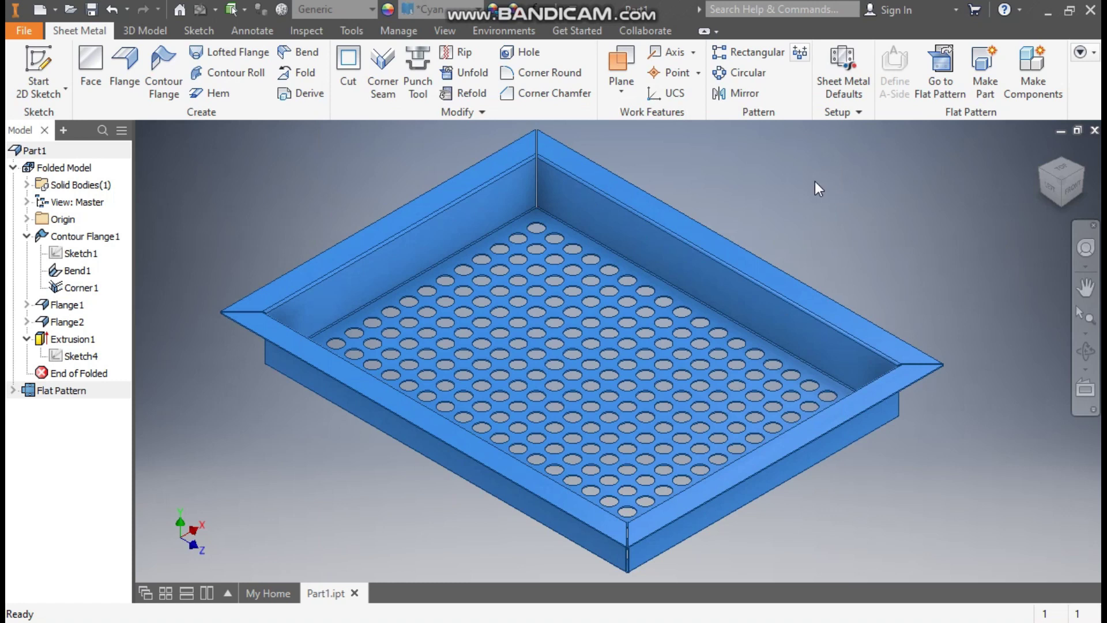
Create a new part from the Sheet Metal (mm).ipt template and open a 2D sketch on the XZ plane.
{"action": "left_click", "coordinate": [34, 150]}
{"action": "left_click", "coordinate": [39, 10]}
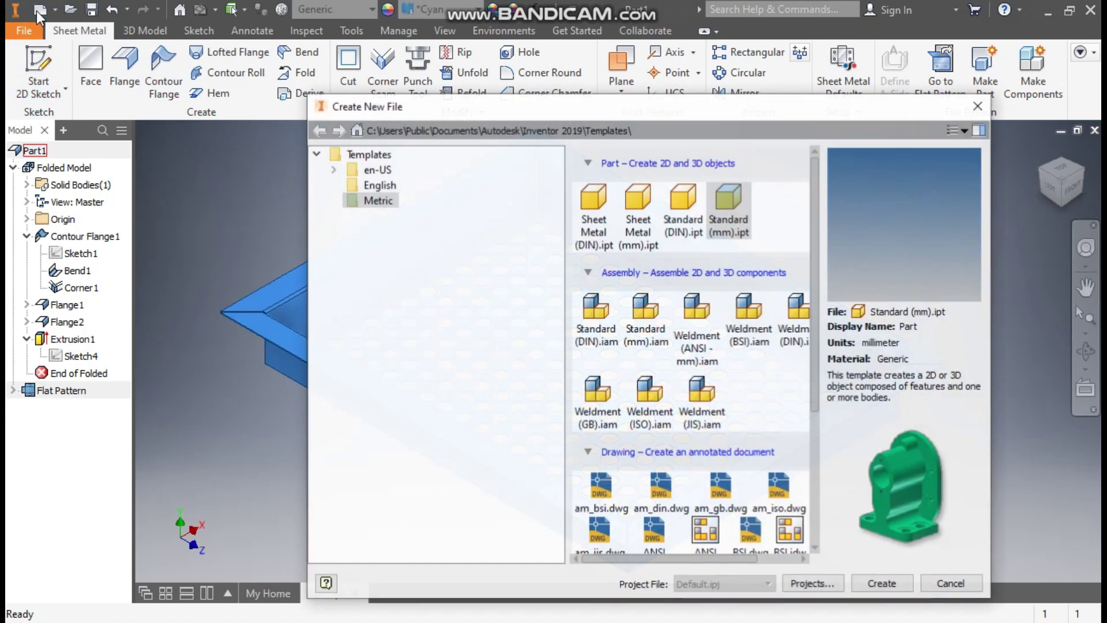
{"action": "left_click", "coordinate": [638, 199]}
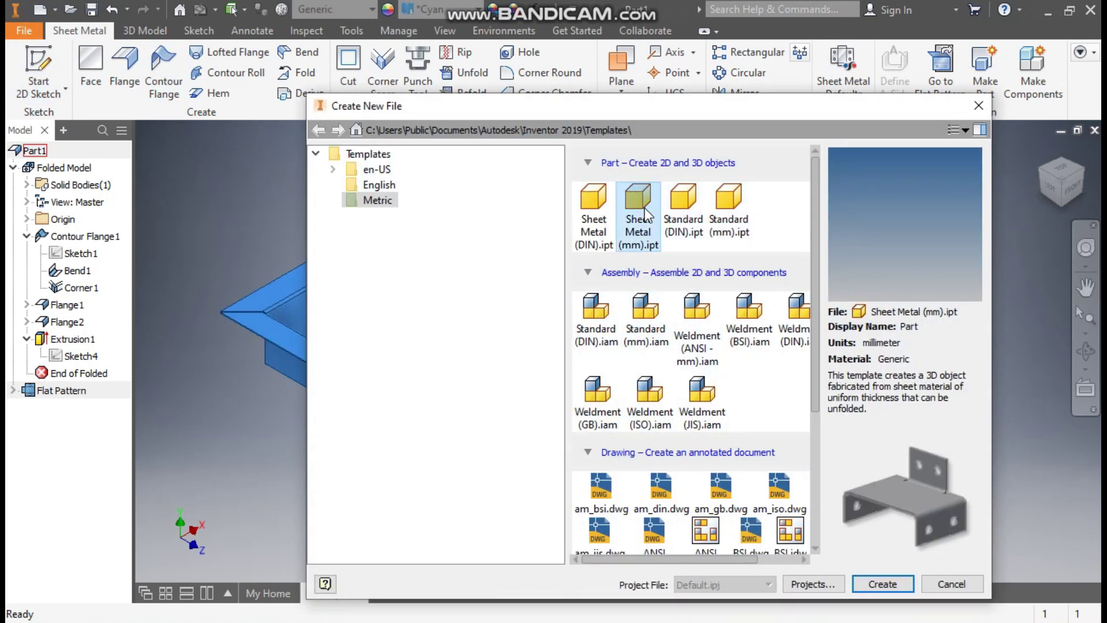
{"action": "left_click", "coordinate": [879, 584]}
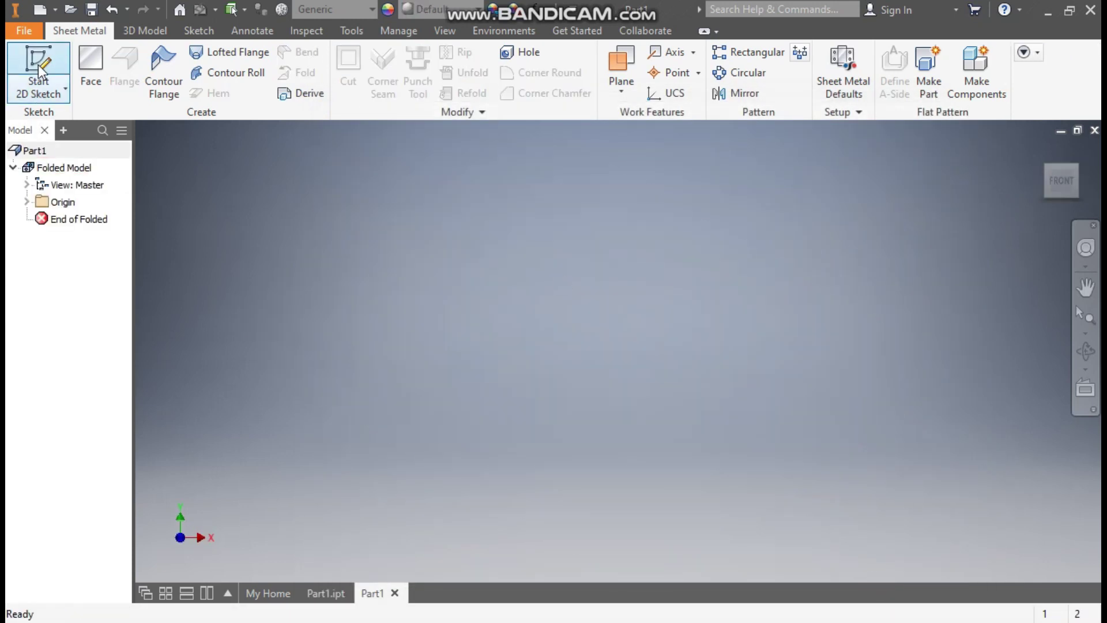
{"action": "left_click", "coordinate": [43, 59]}
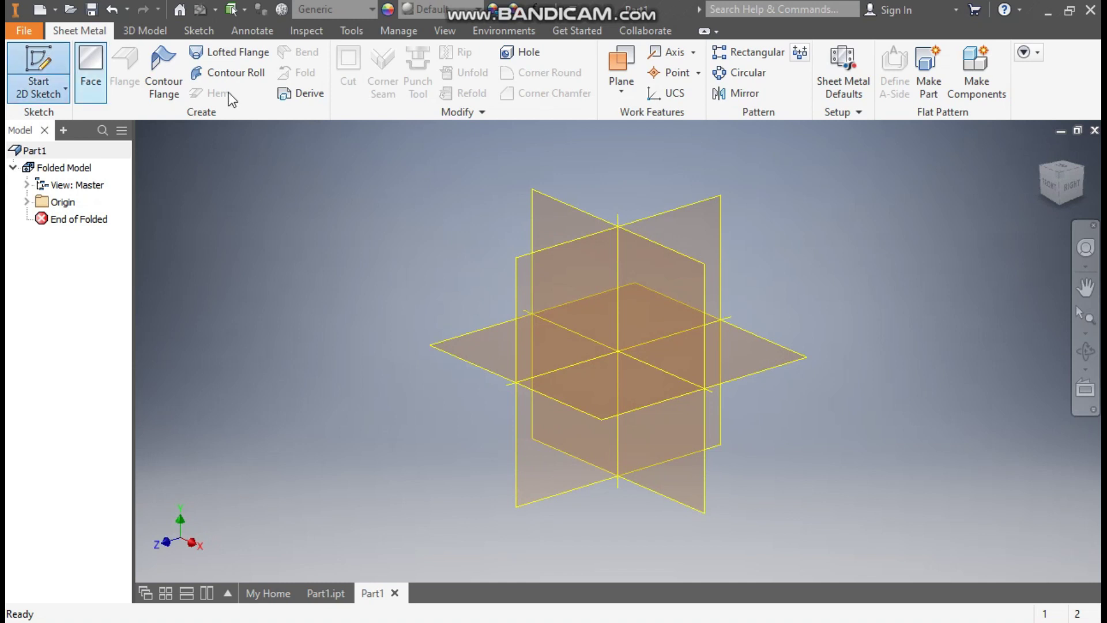
{"action": "left_click", "coordinate": [466, 338]}
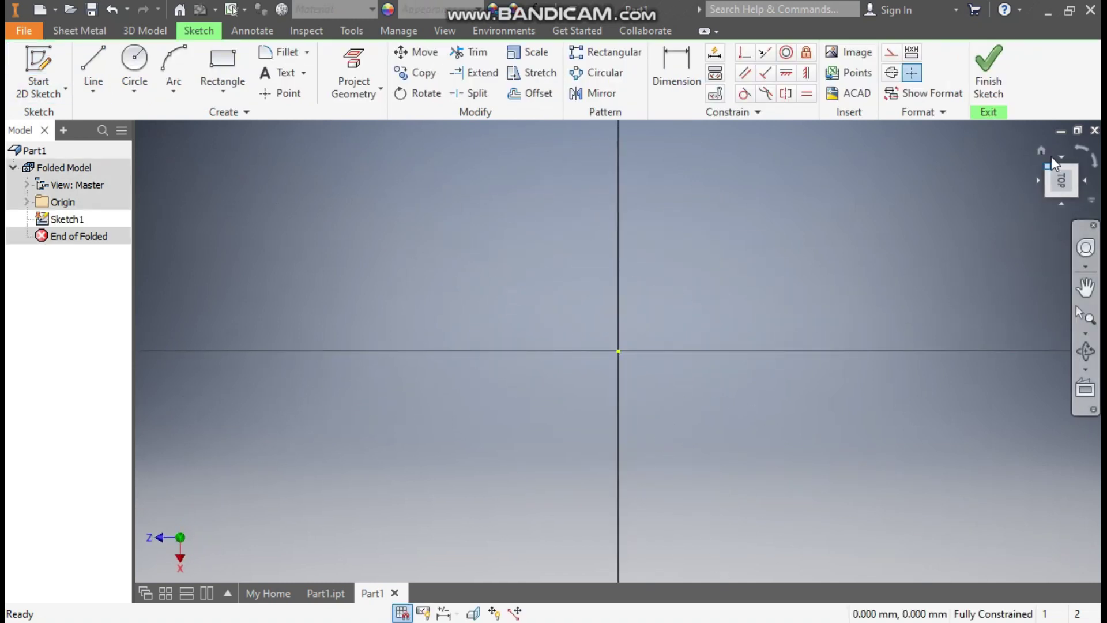
Draw a two-point center rectangle centred on the sketch origin.
{"action": "left_click", "coordinate": [1082, 149]}
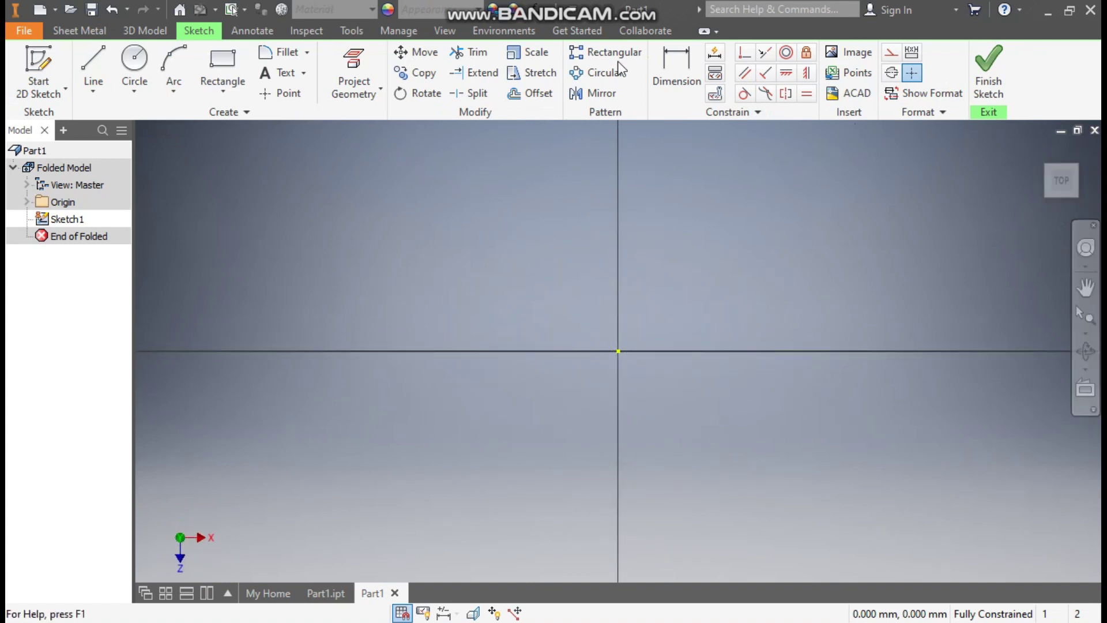
{"action": "left_click", "coordinate": [224, 92]}
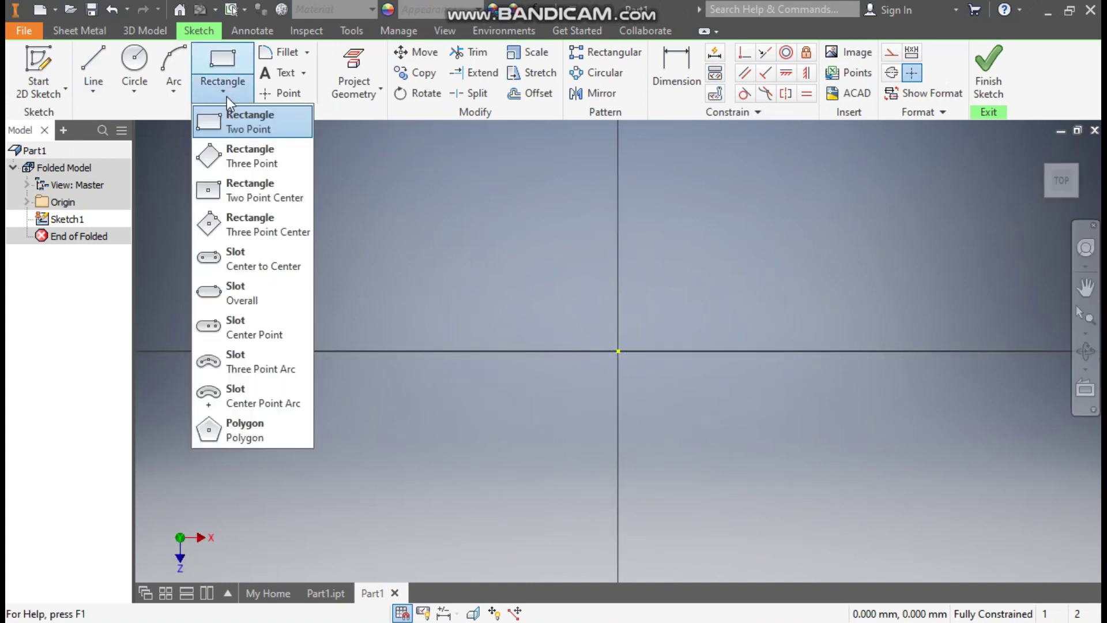
{"action": "left_click", "coordinate": [244, 188]}
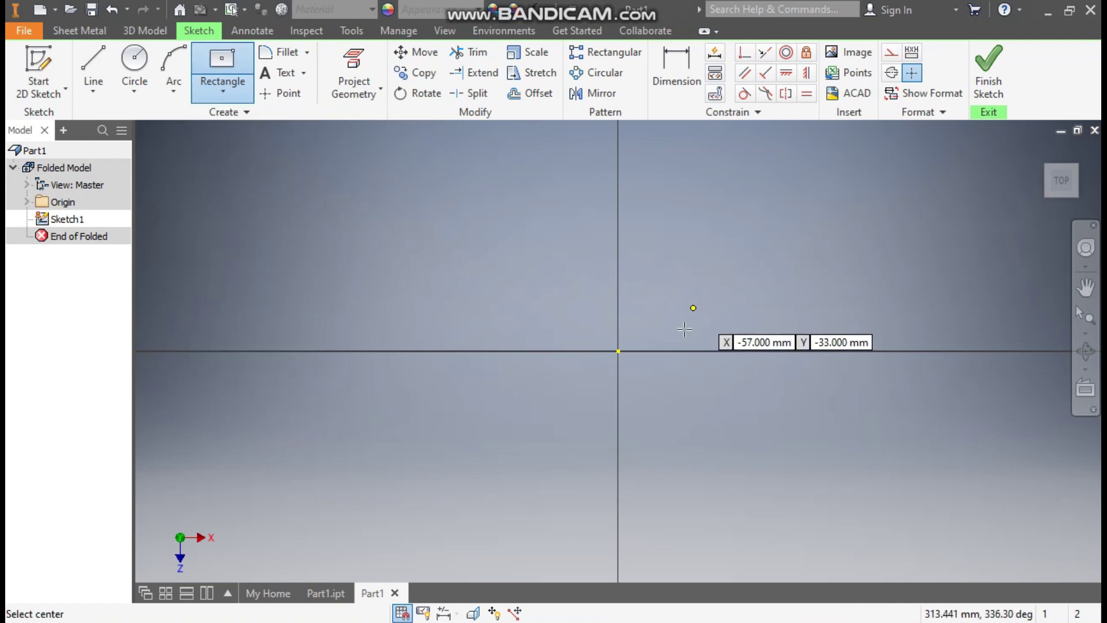
{"action": "left_click", "coordinate": [618, 350]}
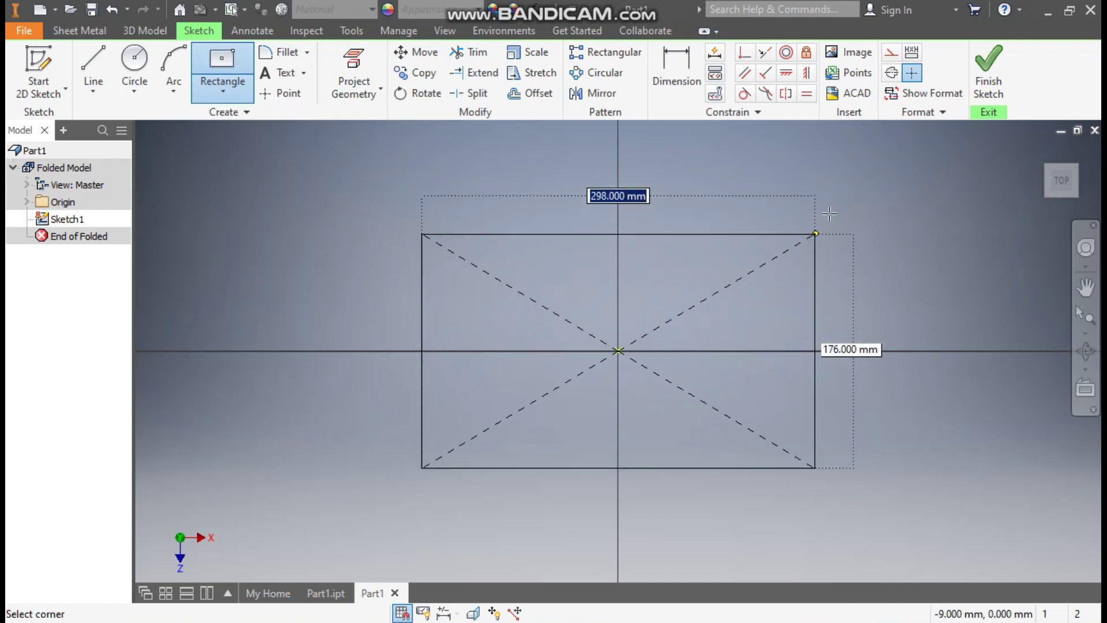
{"action": "left_click", "coordinate": [879, 161]}
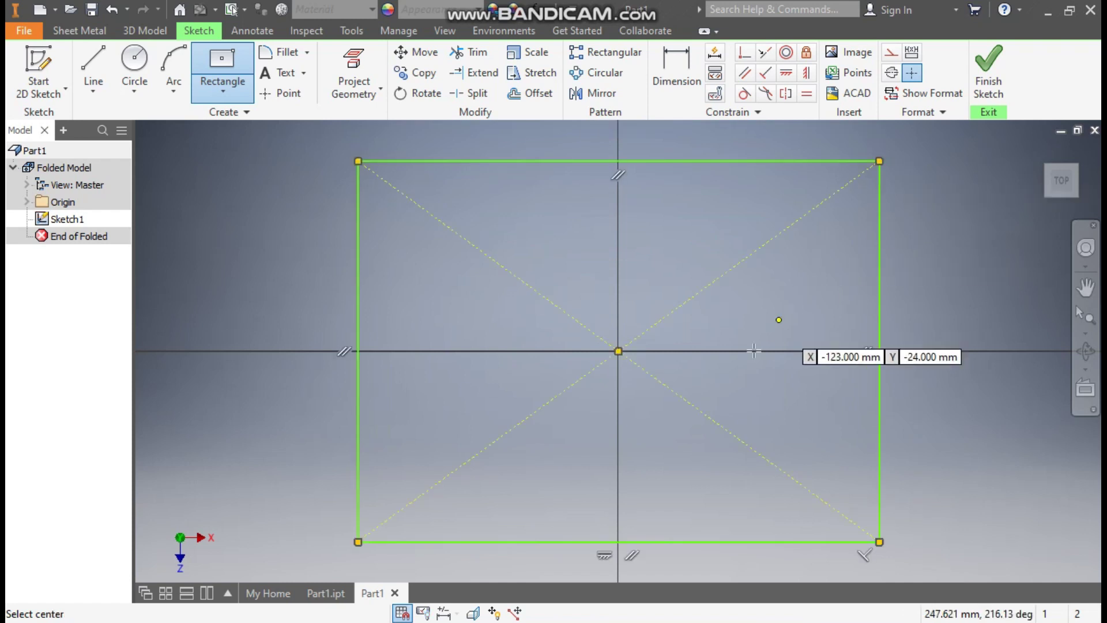
Dimension the rectangle 300 mm wide and 400 mm tall, then finish the sketch.
{"action": "left_click", "coordinate": [686, 71]}
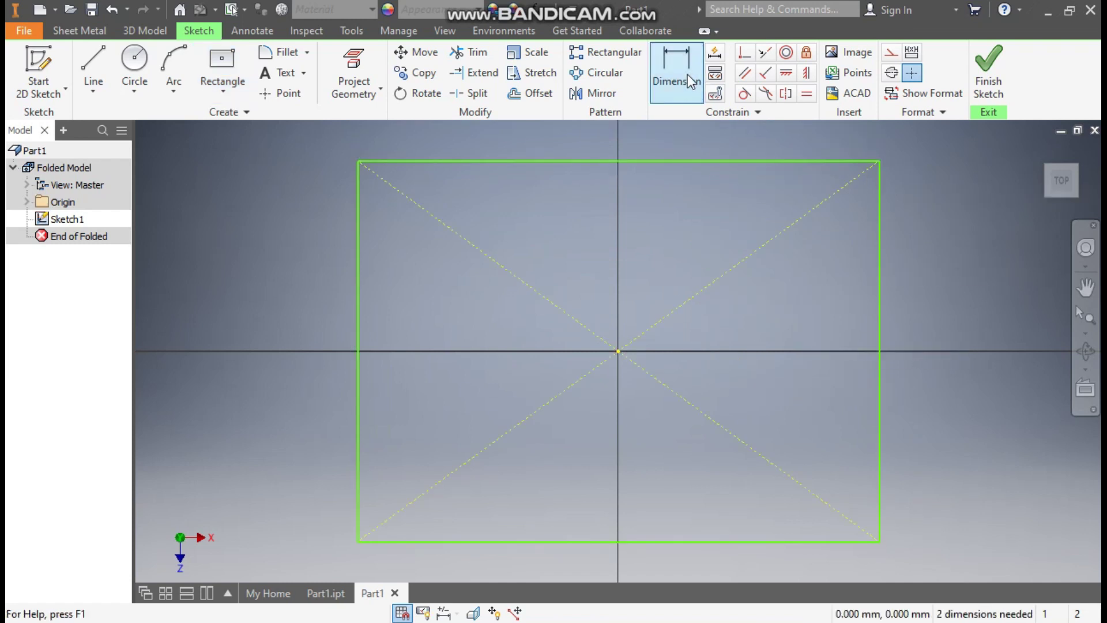
{"action": "left_click", "coordinate": [678, 161]}
{"action": "left_click", "coordinate": [672, 204]}
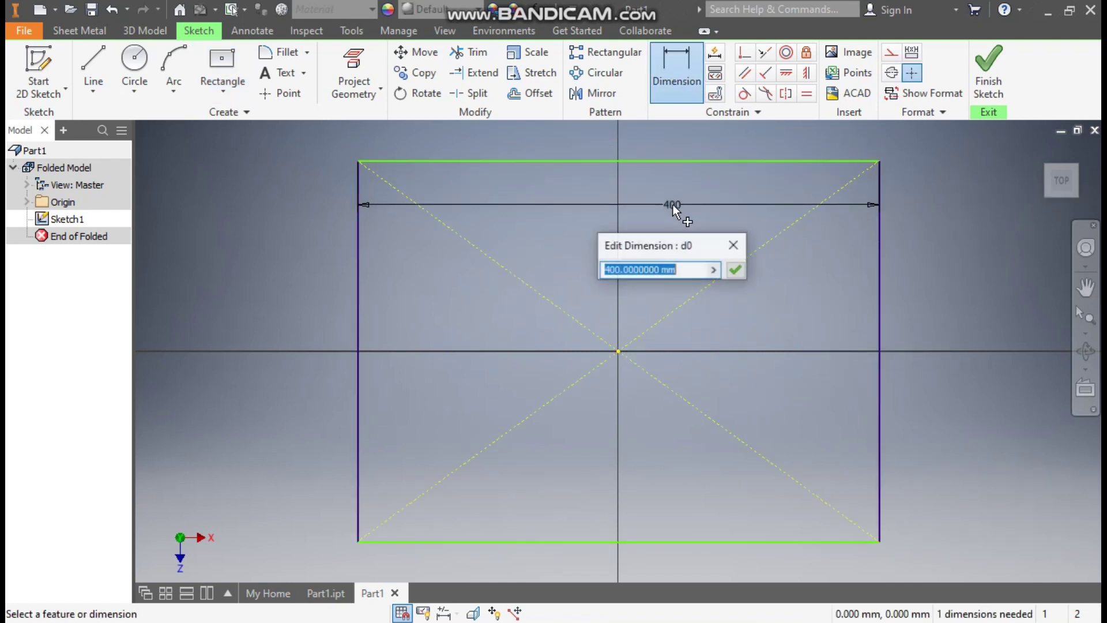
{"action": "type", "text": "300"}
{"action": "key", "text": "Return"}
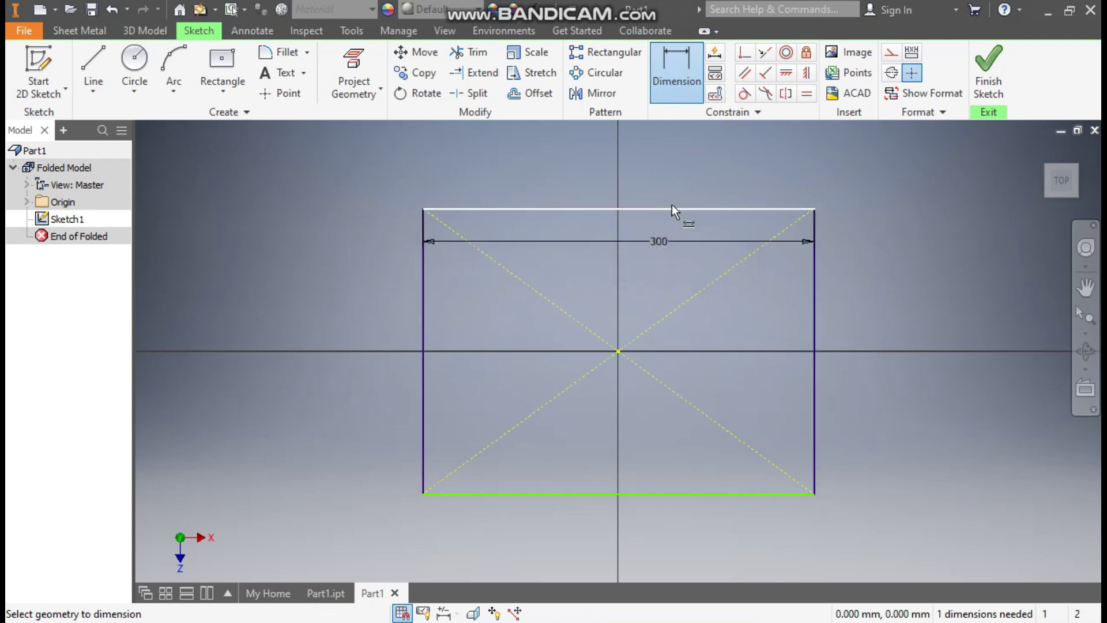
{"action": "left_click", "coordinate": [423, 320]}
{"action": "left_click", "coordinate": [376, 324]}
{"action": "type", "text": "4"}
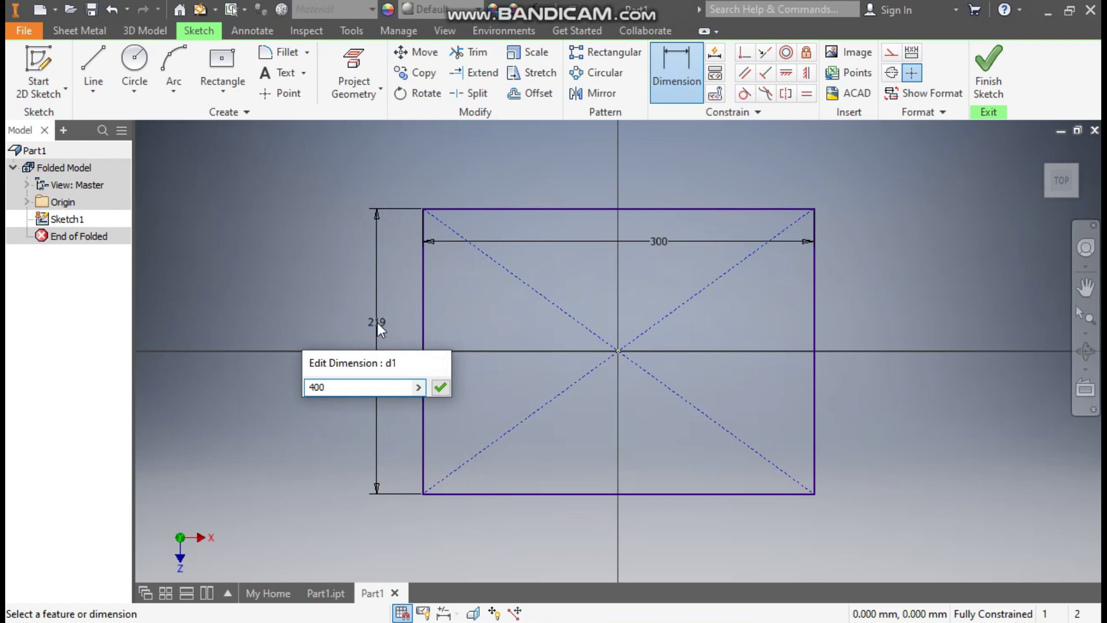
{"action": "type", "text": "00"}
{"action": "key", "text": "Return"}
{"action": "scroll", "coordinate": [568, 294], "scroll_direction": "down", "scroll_amount": 4}
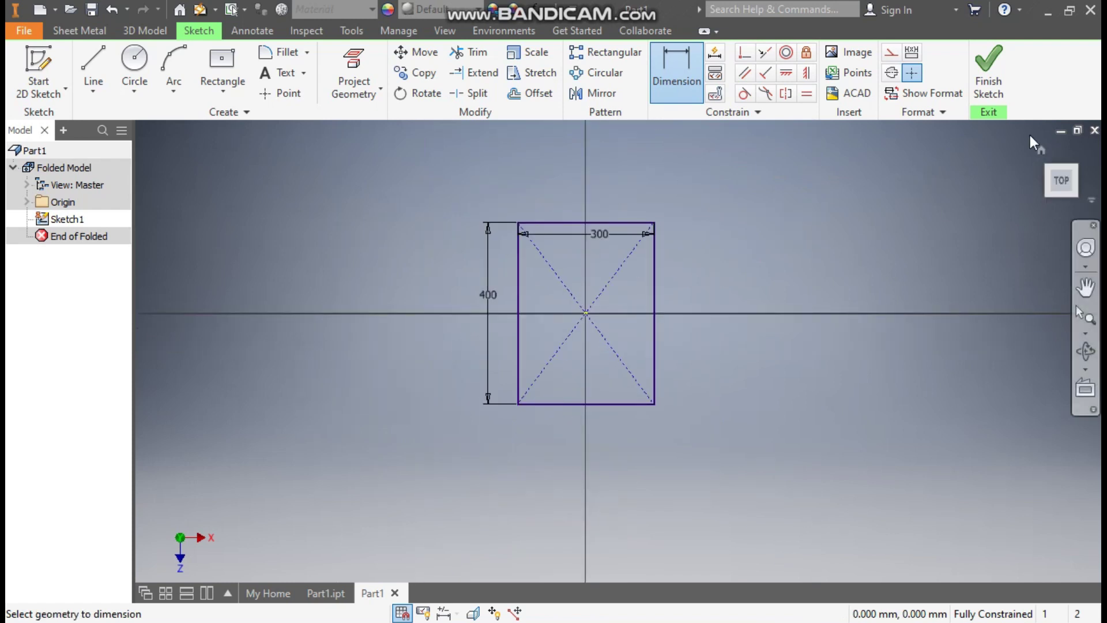
{"action": "left_click", "coordinate": [988, 70]}
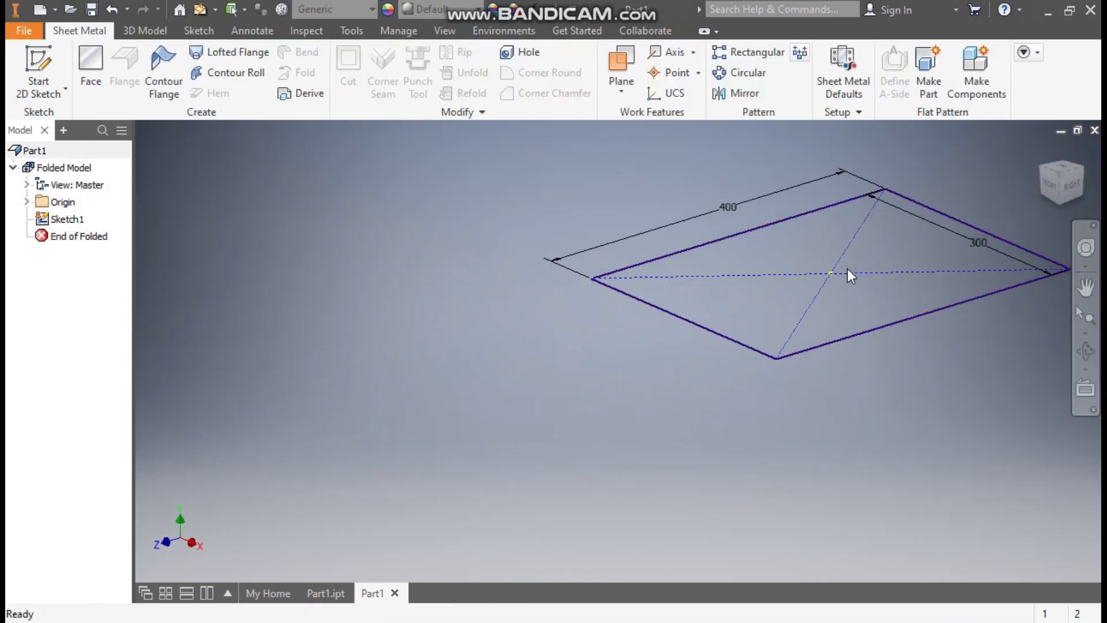
Build Face1 from Sketch1's 300 × 400 mm rectangle profile.
{"action": "middle_click_drag", "start_coordinate": [847, 268], "coordinate": [705, 320]}
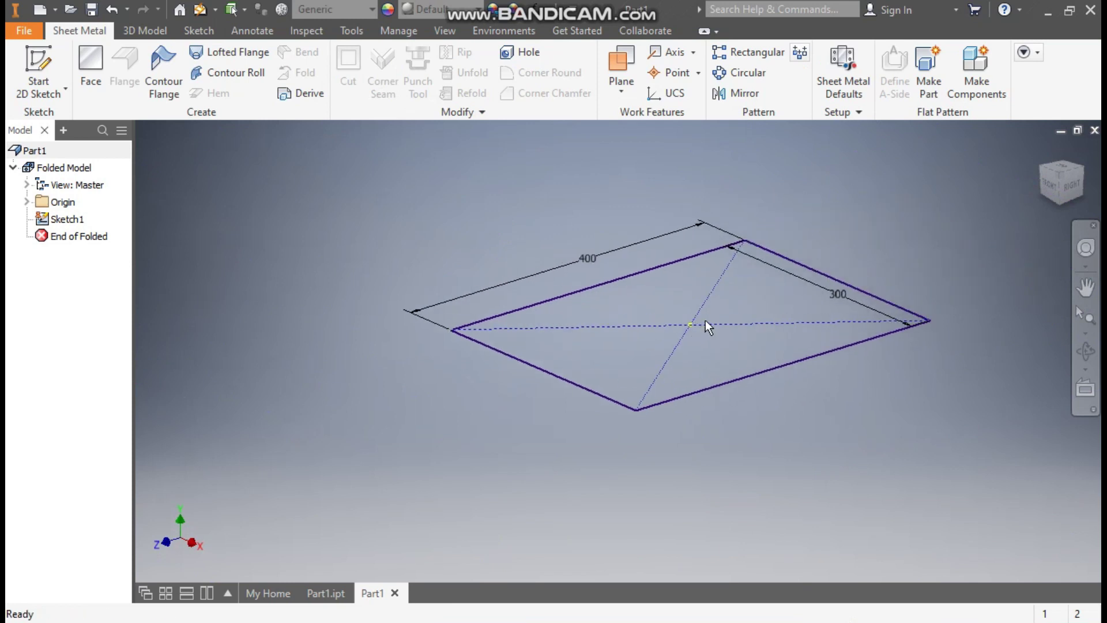
{"action": "left_click", "coordinate": [89, 72]}
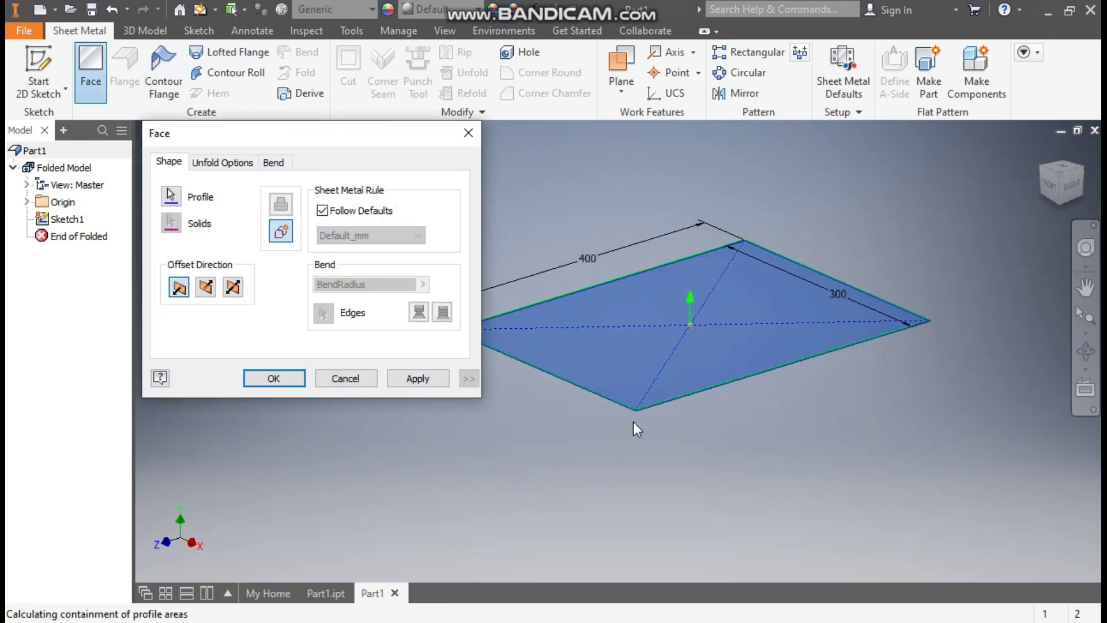
{"action": "scroll", "coordinate": [631, 416], "scroll_direction": "up", "scroll_amount": 2}
{"action": "scroll", "coordinate": [693, 388], "scroll_direction": "up", "scroll_amount": 1}
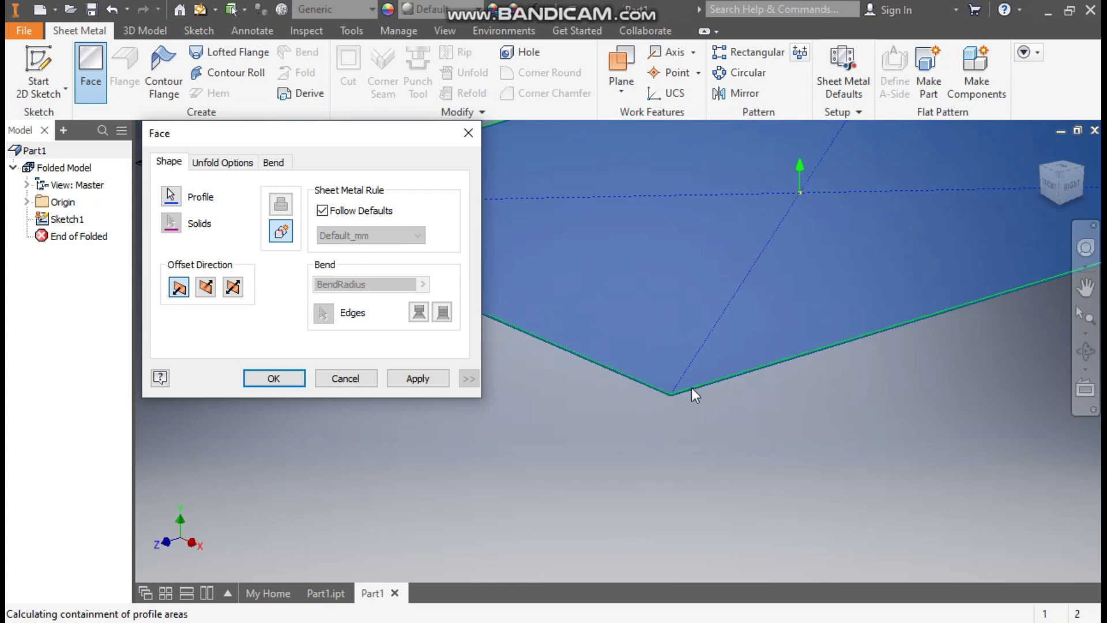
{"action": "scroll", "coordinate": [693, 387], "scroll_direction": "down", "scroll_amount": 3}
{"action": "middle_click_drag", "start_coordinate": [563, 398], "coordinate": [559, 423]}
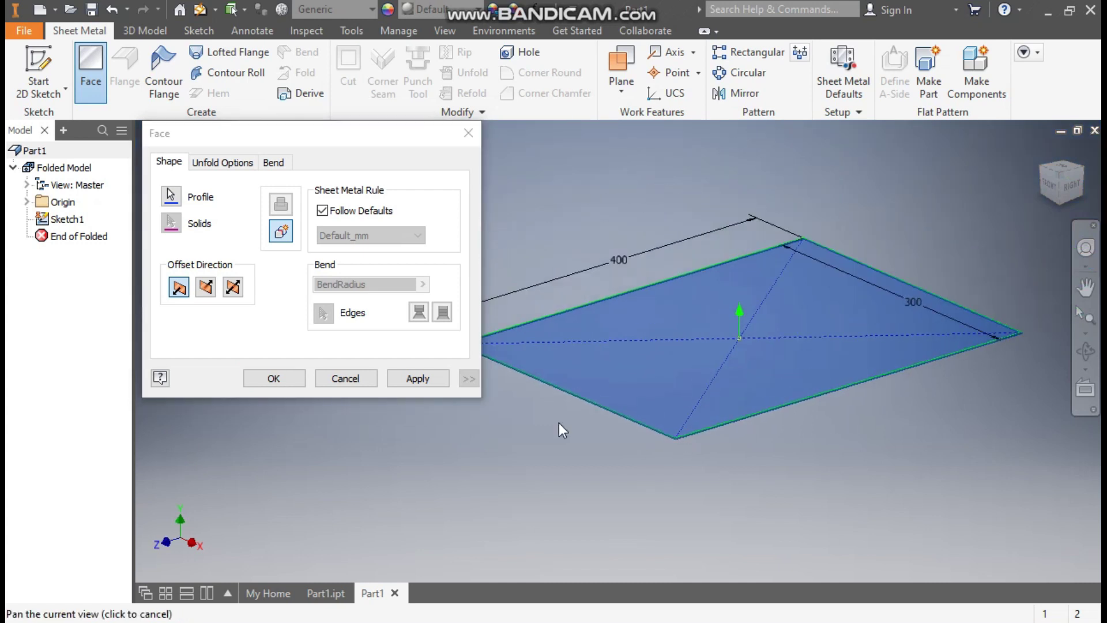
{"action": "left_click", "coordinate": [257, 378]}
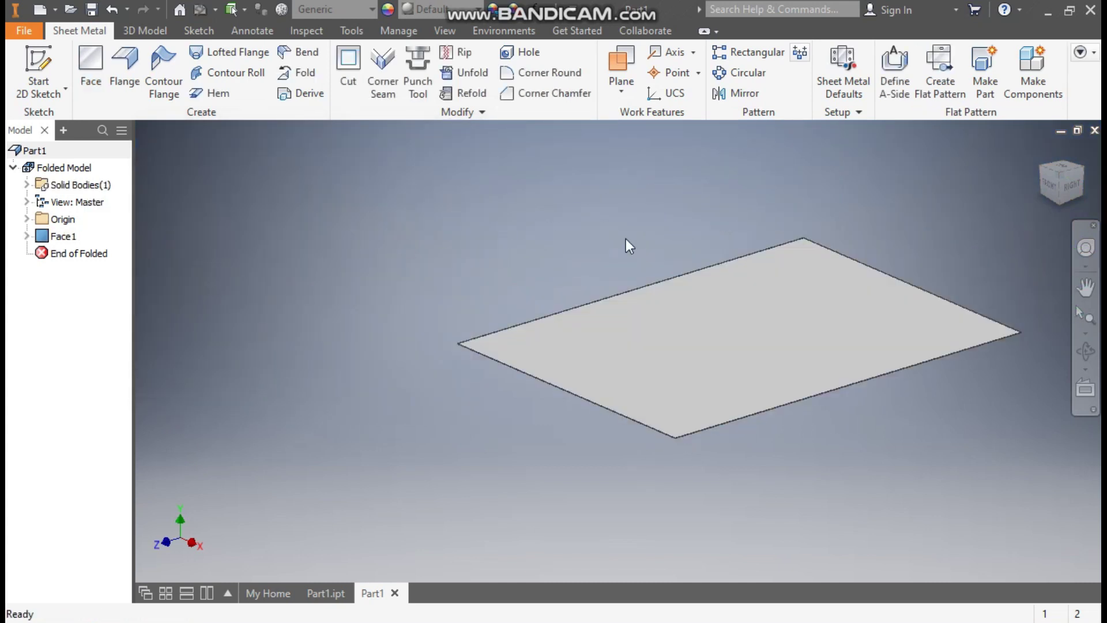
In Sheet Metal Defaults, turn off Use Thickness from Rule and apply a 1 mm thickness.
{"action": "left_click", "coordinate": [850, 85]}
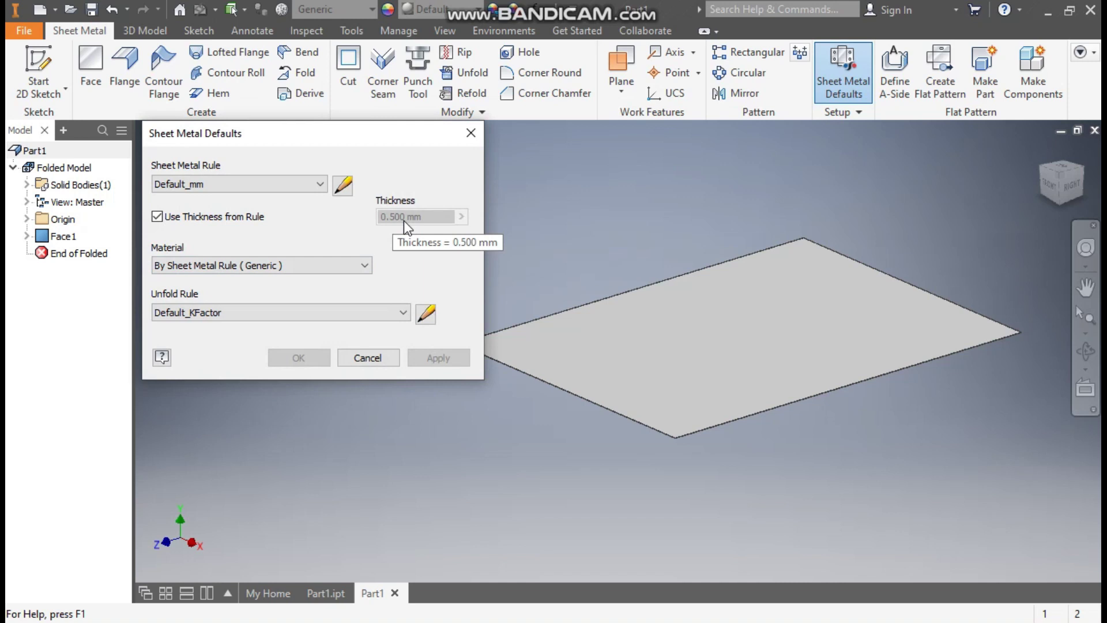
{"action": "left_click", "coordinate": [157, 216]}
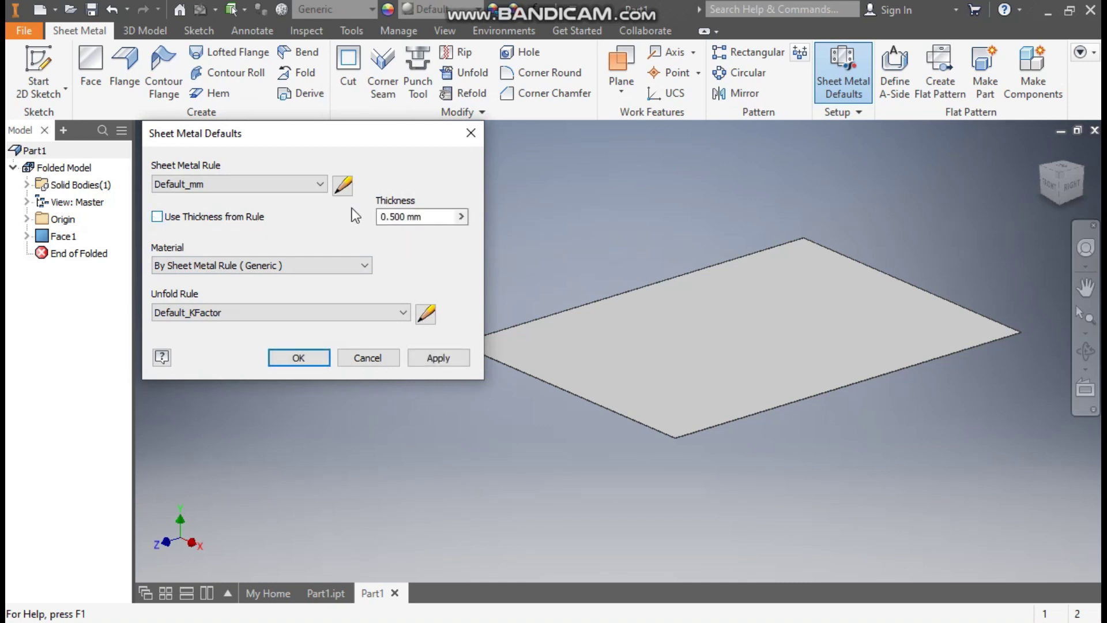
{"action": "left_click_drag", "start_coordinate": [406, 217], "coordinate": [378, 225]}
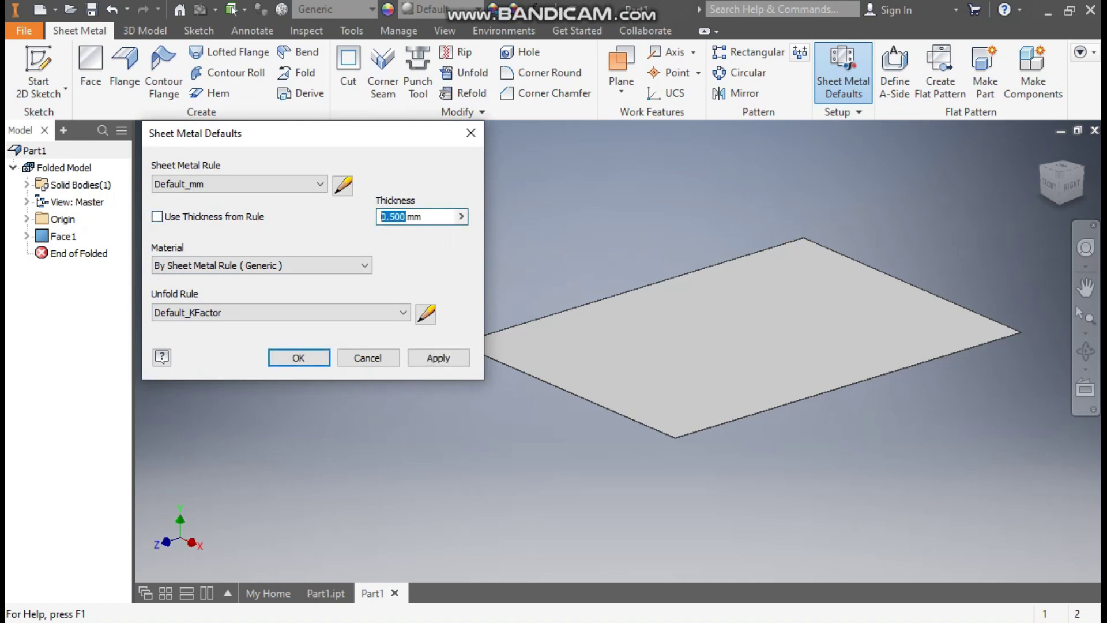
{"action": "type", "text": "1"}
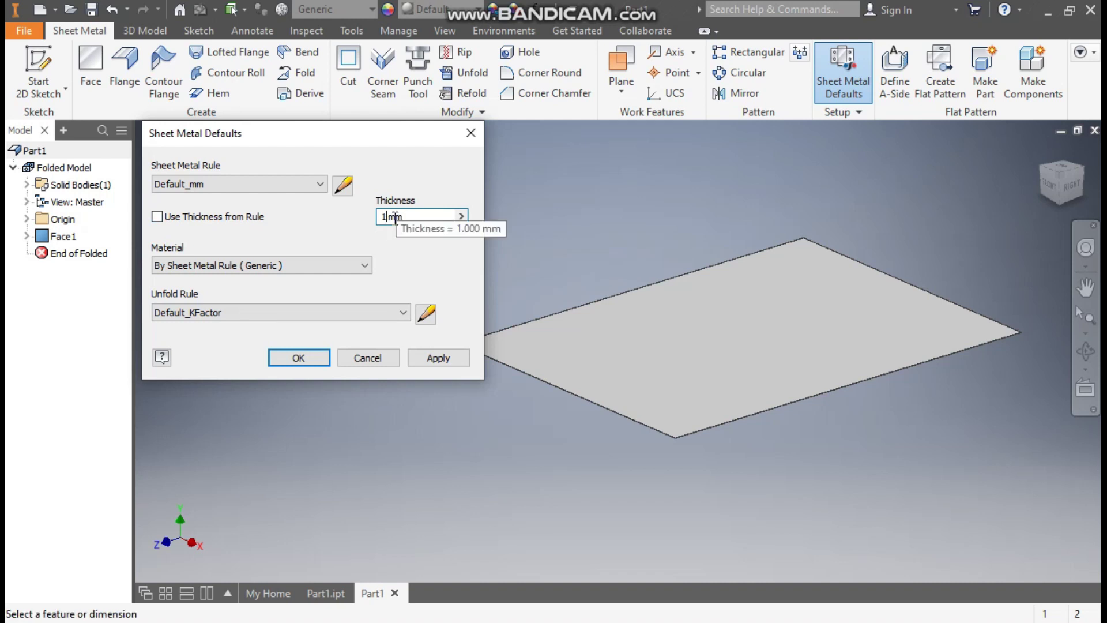
{"action": "scroll", "coordinate": [683, 444], "scroll_direction": "down", "scroll_amount": 3}
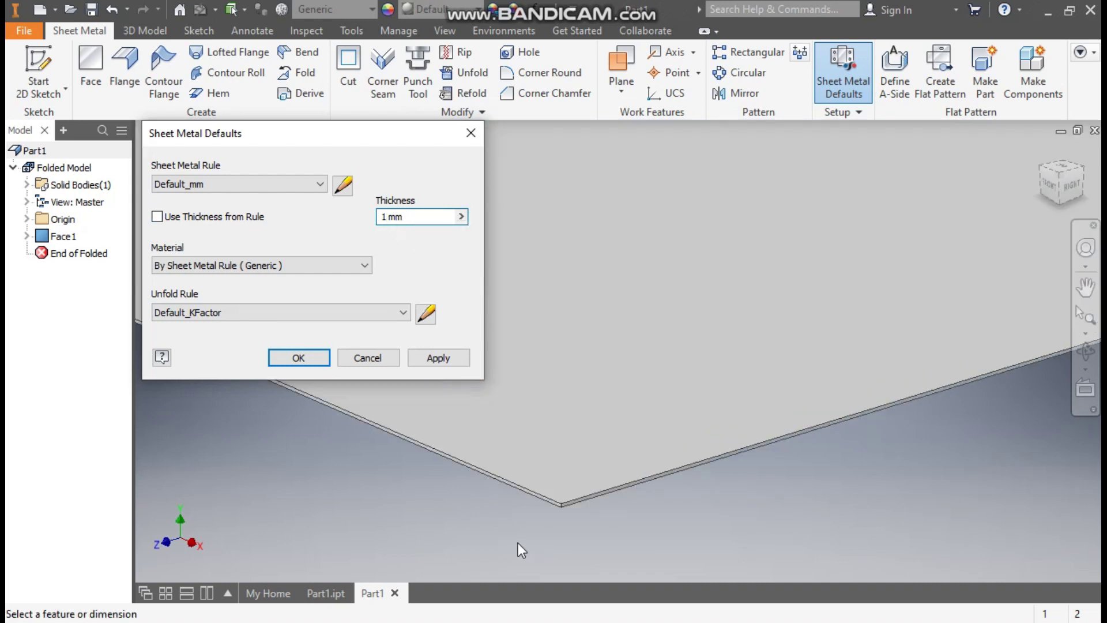
{"action": "left_click", "coordinate": [424, 358]}
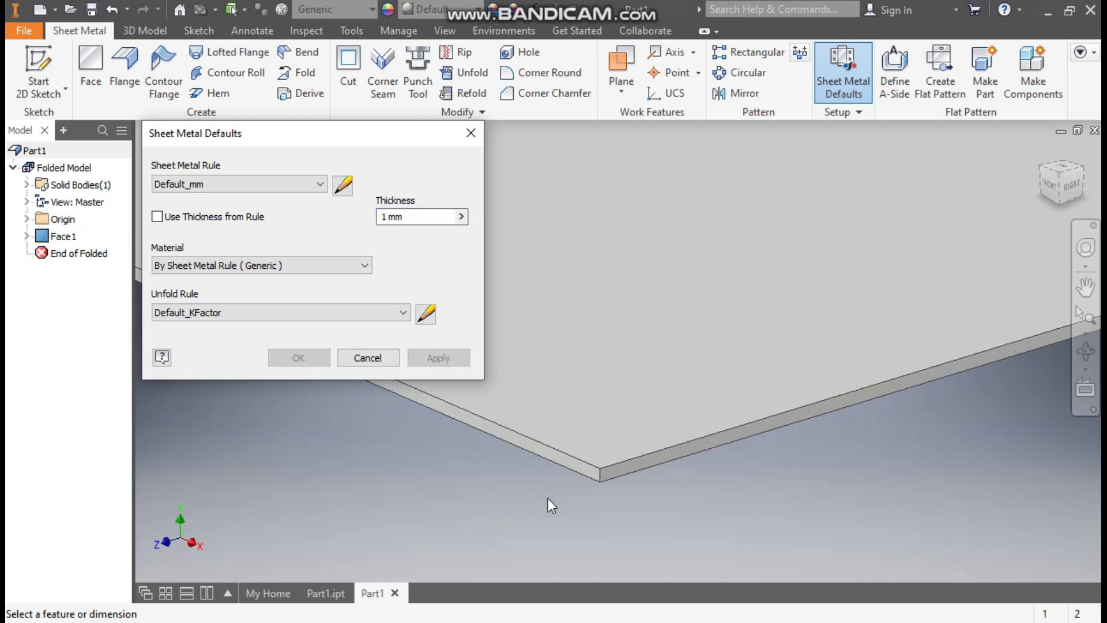
{"action": "left_click", "coordinate": [471, 133]}
{"action": "scroll", "coordinate": [675, 317], "scroll_direction": "up", "scroll_amount": 5}
{"action": "scroll", "coordinate": [670, 374], "scroll_direction": "down", "scroll_amount": 3}
{"action": "left_click_drag", "start_coordinate": [670, 374], "coordinate": [541, 483]}
{"action": "key", "text": "Escape"}
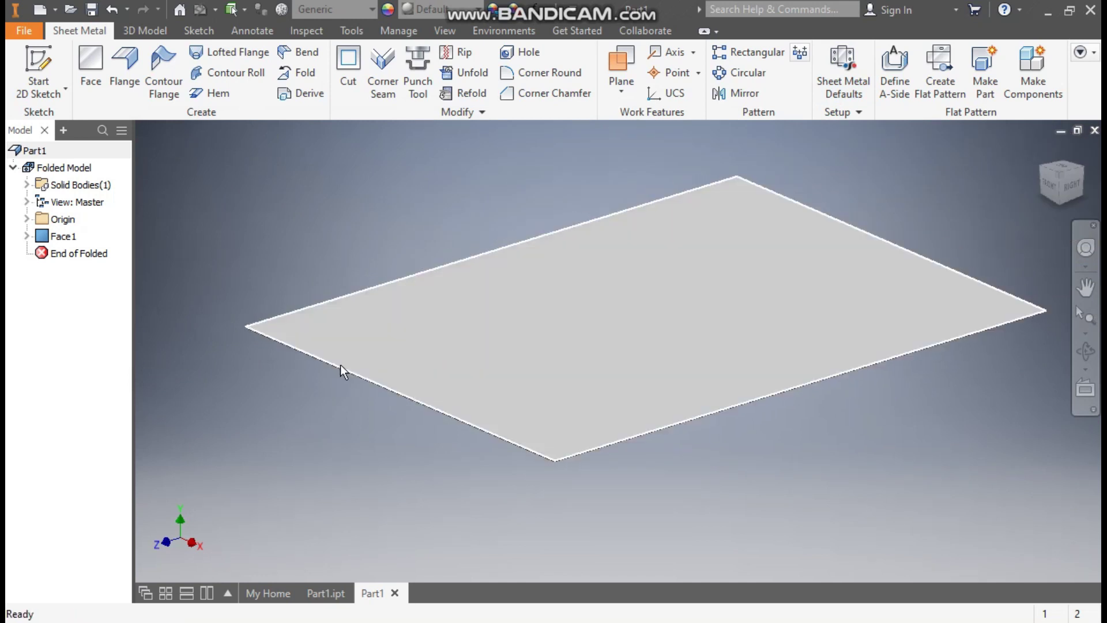
Start a flange and set its distance to 50 mm.
{"action": "left_click", "coordinate": [126, 72]}
{"action": "middle_click_drag", "start_coordinate": [700, 196], "coordinate": [788, 199]}
{"action": "left_click", "coordinate": [161, 313]}
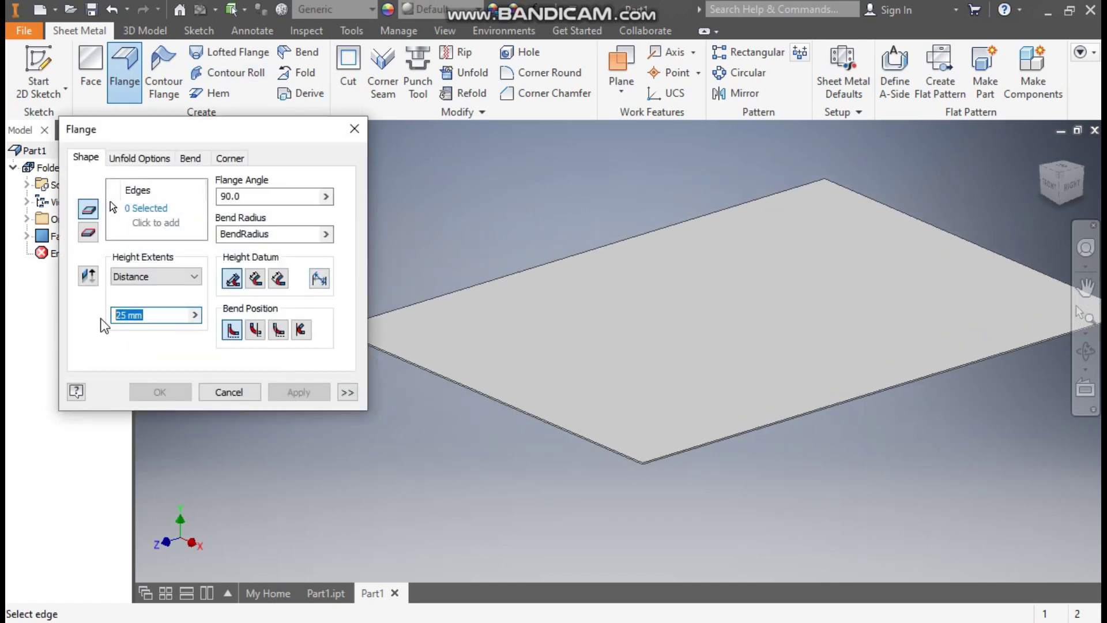
{"action": "type", "text": "50"}
{"action": "left_click", "coordinate": [154, 216]}
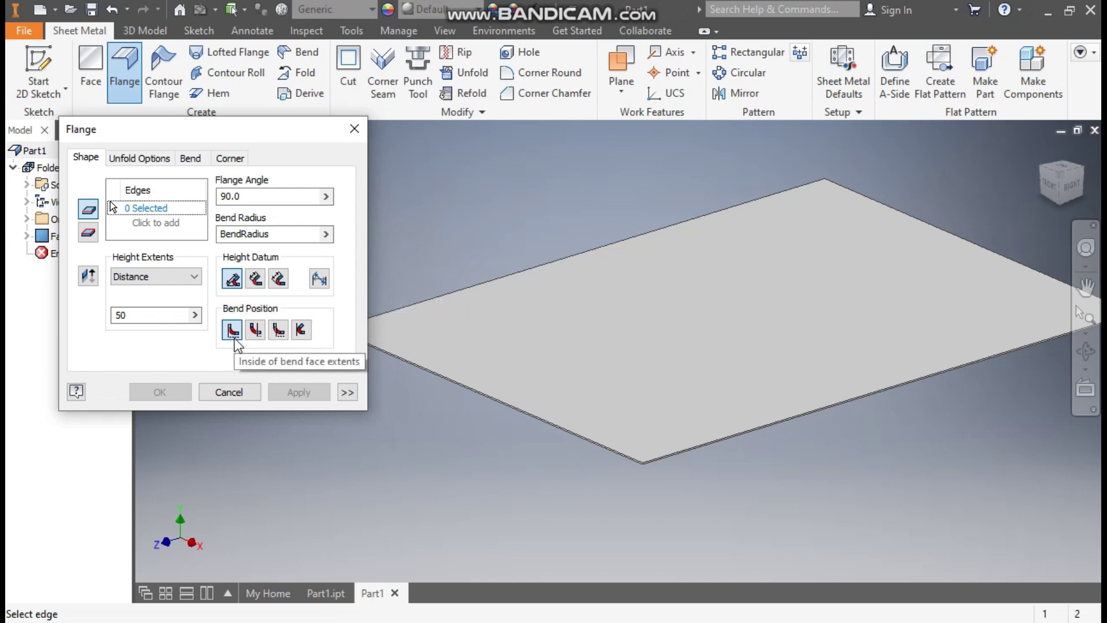
Select the plate's right, left, back and front edges and apply the flange.
{"action": "scroll", "coordinate": [631, 474], "scroll_direction": "down", "scroll_amount": 3}
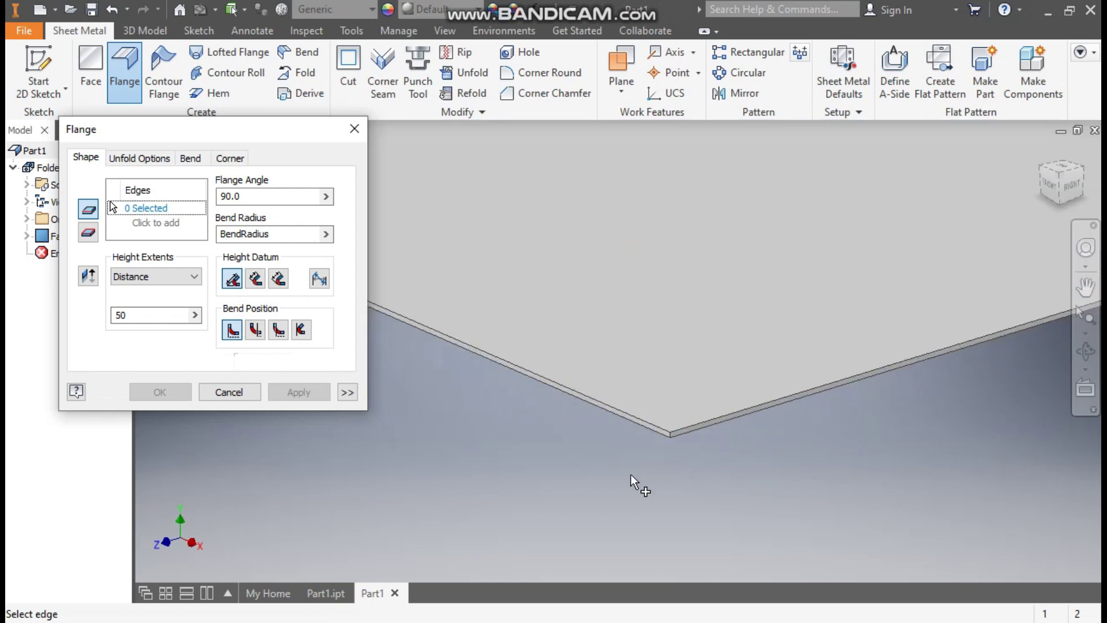
{"action": "left_click", "coordinate": [691, 425]}
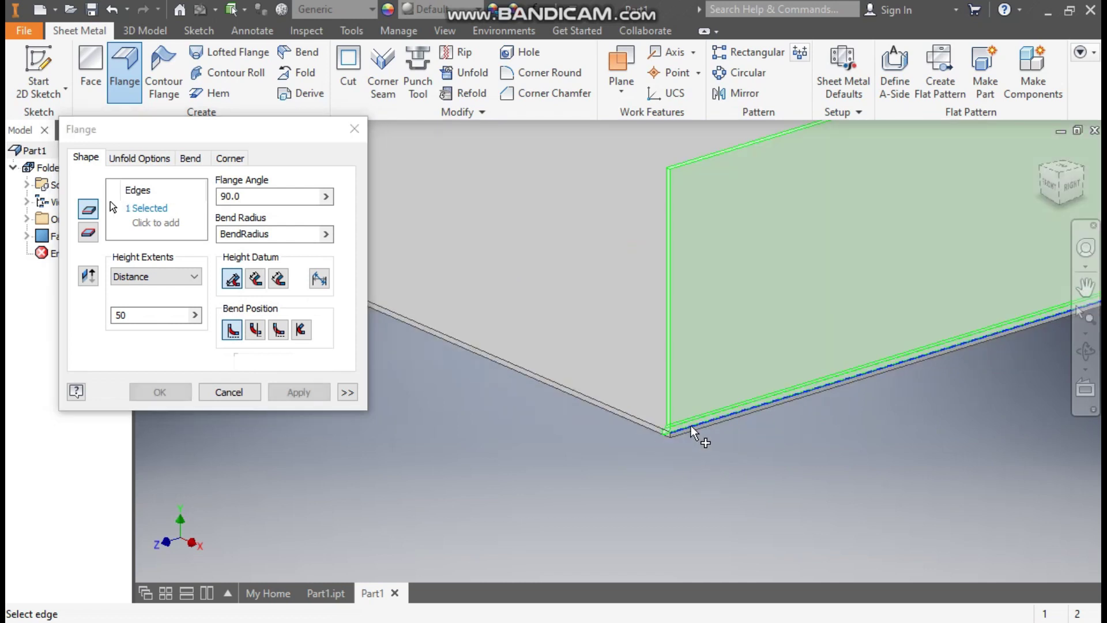
{"action": "left_click", "coordinate": [657, 424]}
{"action": "scroll", "coordinate": [850, 450], "scroll_direction": "up", "scroll_amount": 3}
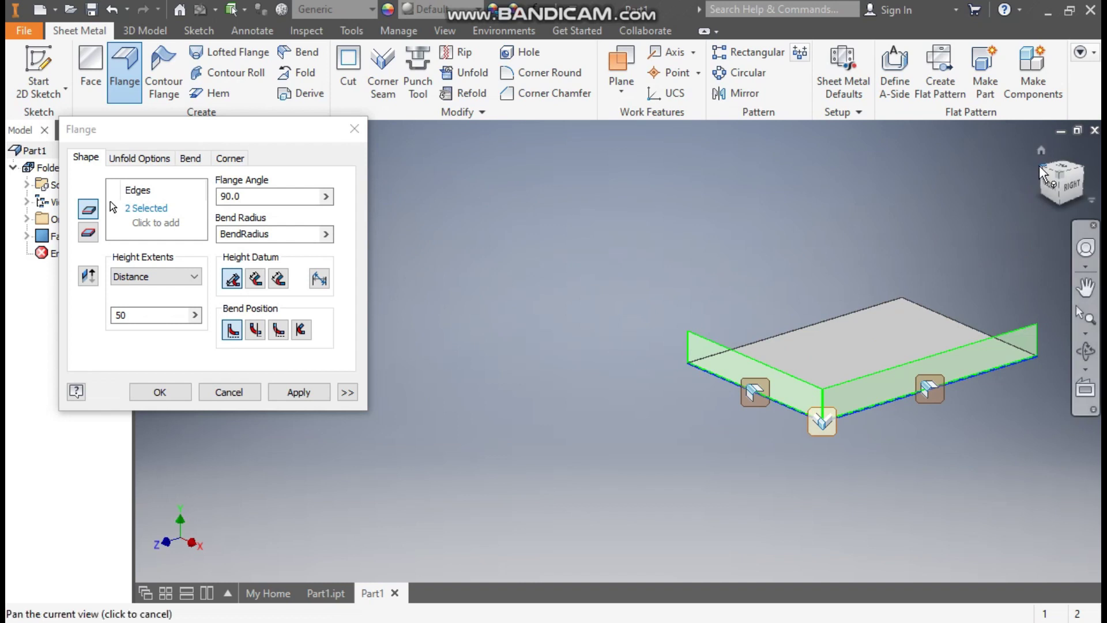
{"action": "scroll", "coordinate": [773, 377], "scroll_direction": "down", "scroll_amount": 5}
{"action": "left_click", "coordinate": [750, 262]}
{"action": "scroll", "coordinate": [866, 299], "scroll_direction": "up", "scroll_amount": 3}
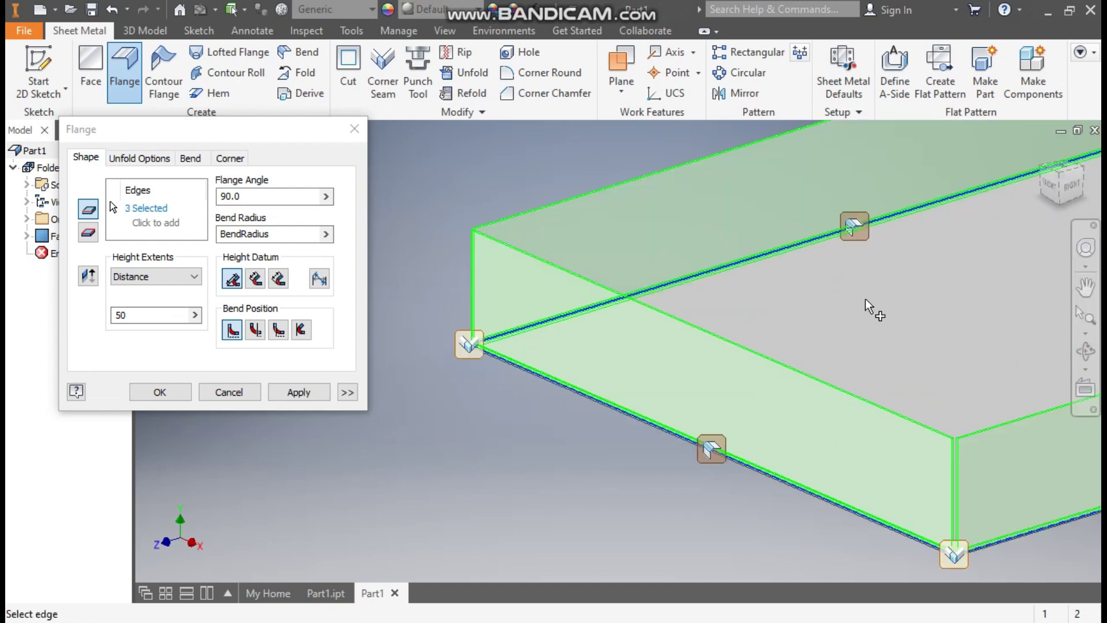
{"action": "middle_click_drag", "start_coordinate": [866, 299], "coordinate": [598, 375]}
{"action": "scroll", "coordinate": [952, 322], "scroll_direction": "down", "scroll_amount": 5}
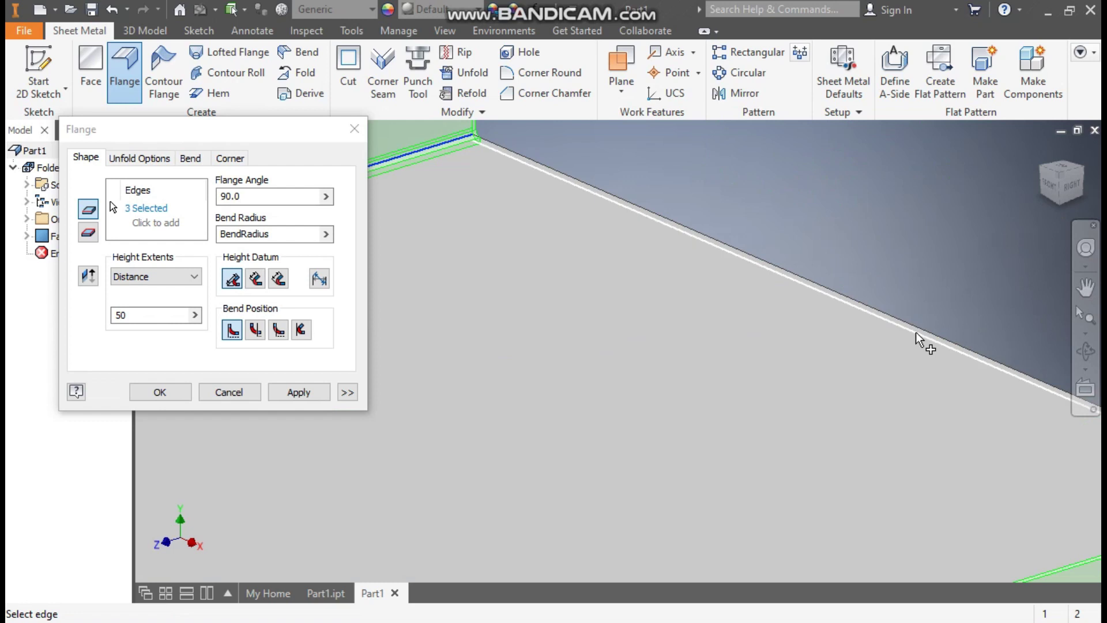
{"action": "left_click", "coordinate": [876, 291]}
{"action": "scroll", "coordinate": [865, 274], "scroll_direction": "up", "scroll_amount": 4}
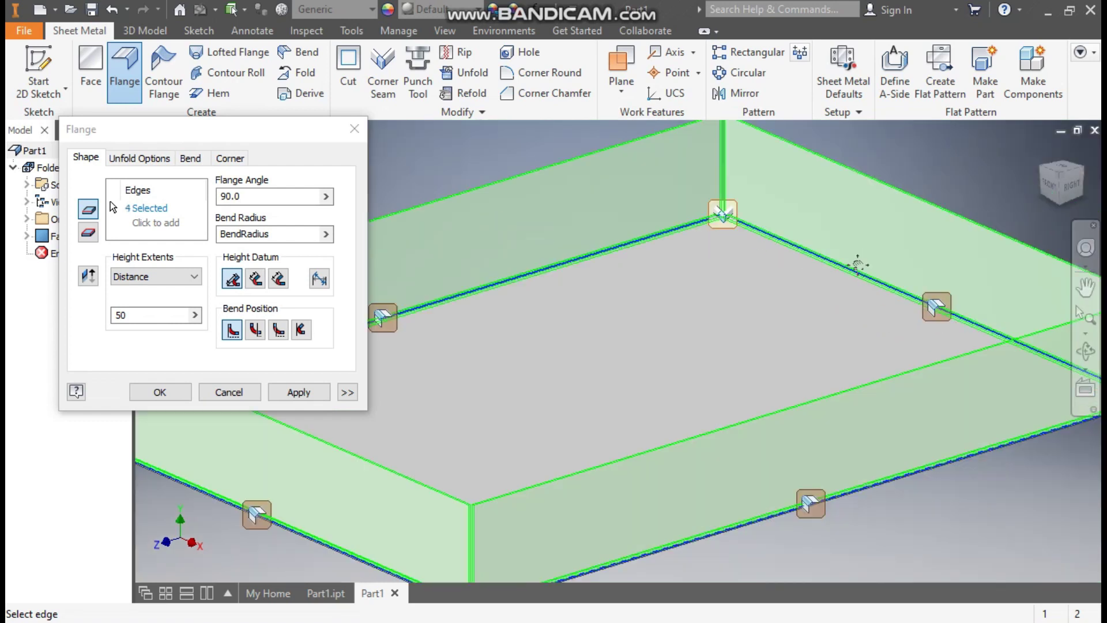
{"action": "scroll", "coordinate": [857, 265], "scroll_direction": "up", "scroll_amount": 4}
{"action": "middle_click_drag", "start_coordinate": [858, 265], "coordinate": [584, 263]}
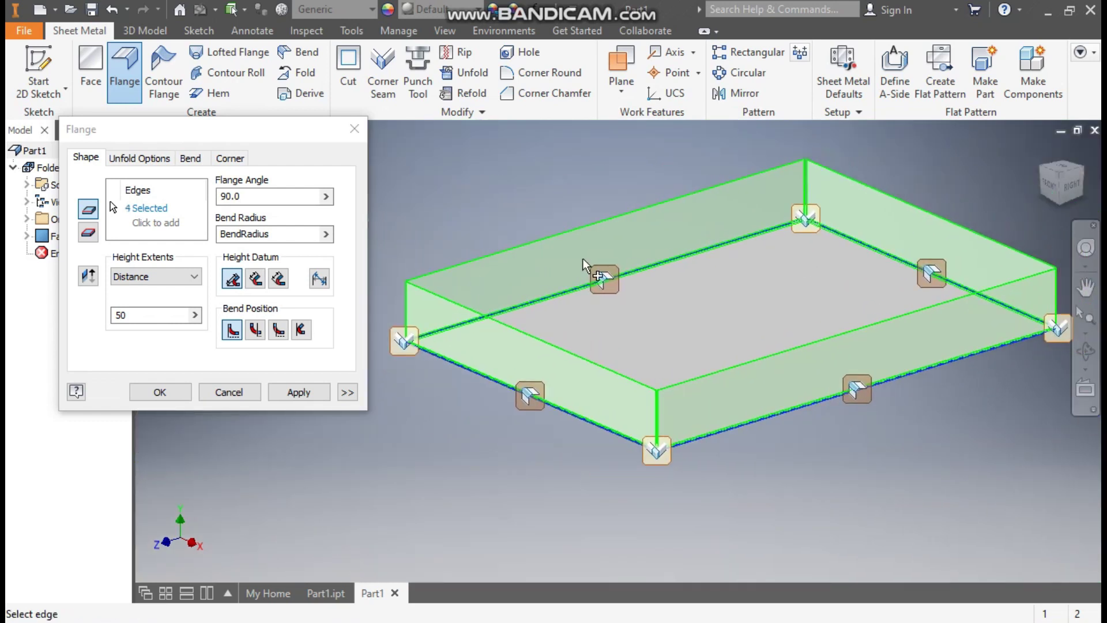
{"action": "left_click", "coordinate": [288, 393]}
Glance at the finished Part1.ipt tray for reference, then return to the working part.
{"action": "scroll", "coordinate": [637, 417], "scroll_direction": "down", "scroll_amount": 2}
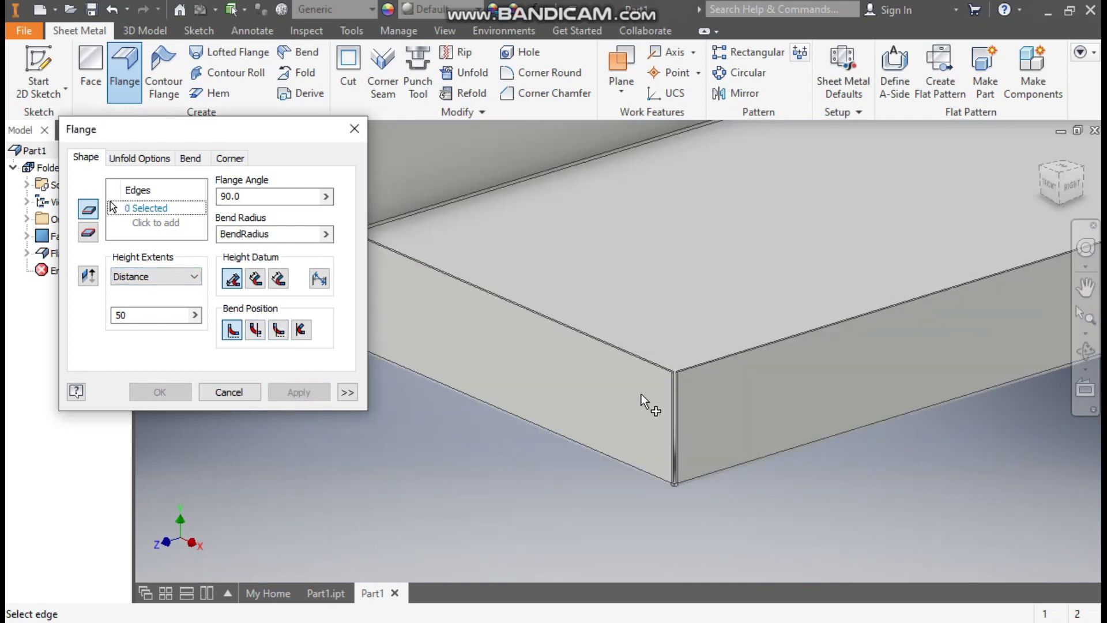
{"action": "left_click", "coordinate": [338, 589]}
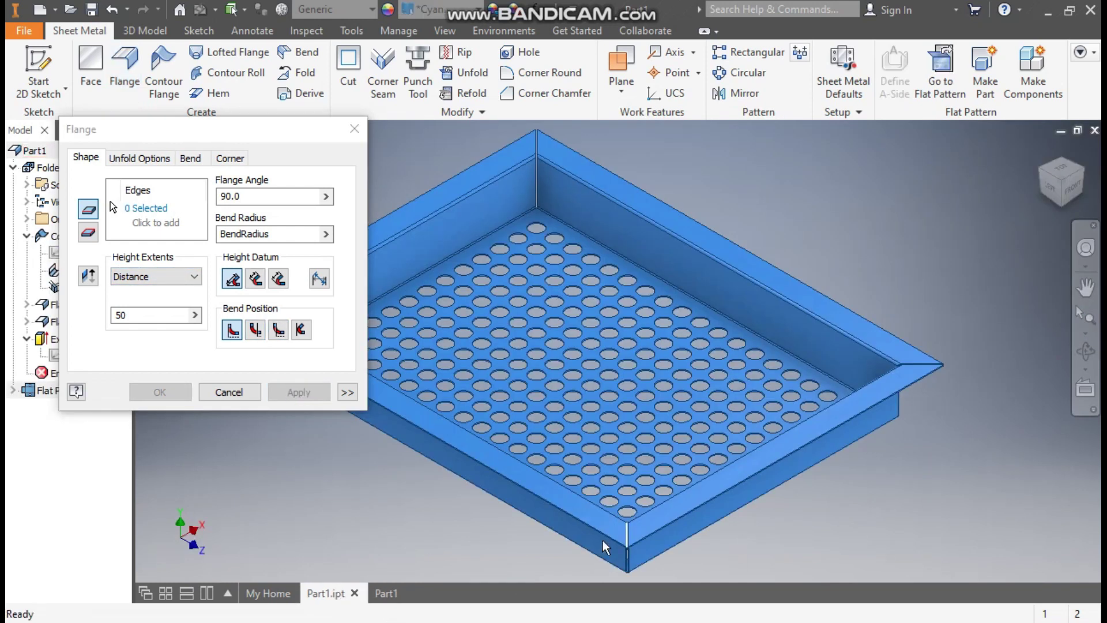
{"action": "left_click", "coordinate": [381, 592]}
Select the top edges of all four tray walls for a new flange.
{"action": "scroll", "coordinate": [704, 363], "scroll_direction": "down", "scroll_amount": 2}
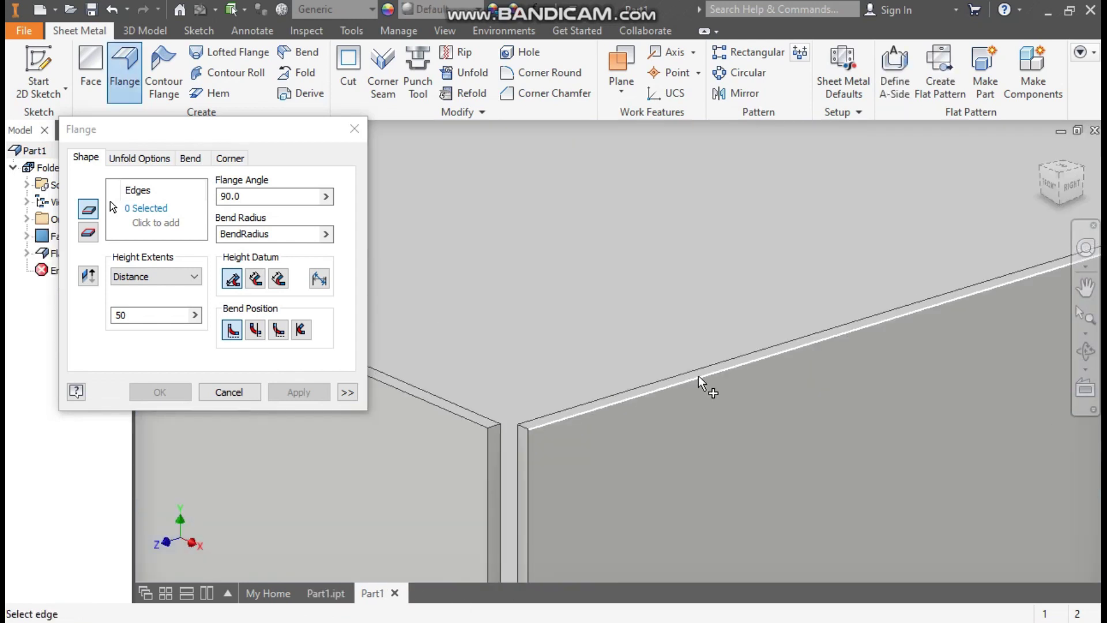
{"action": "left_click", "coordinate": [699, 379]}
{"action": "scroll", "coordinate": [553, 415], "scroll_direction": "down", "scroll_amount": 1}
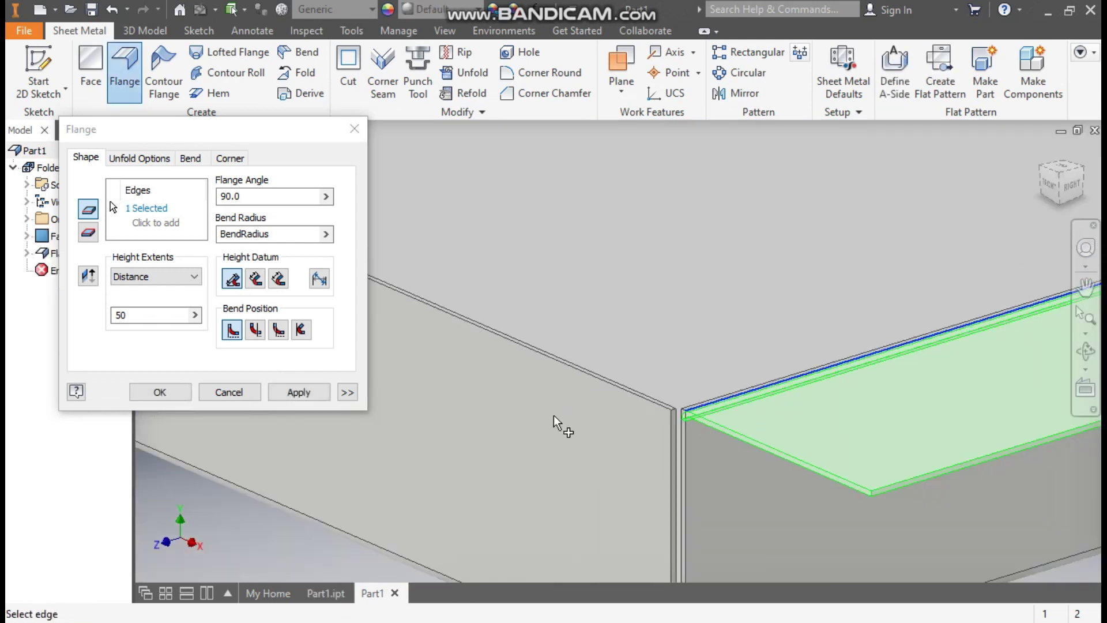
{"action": "left_click", "coordinate": [661, 407]}
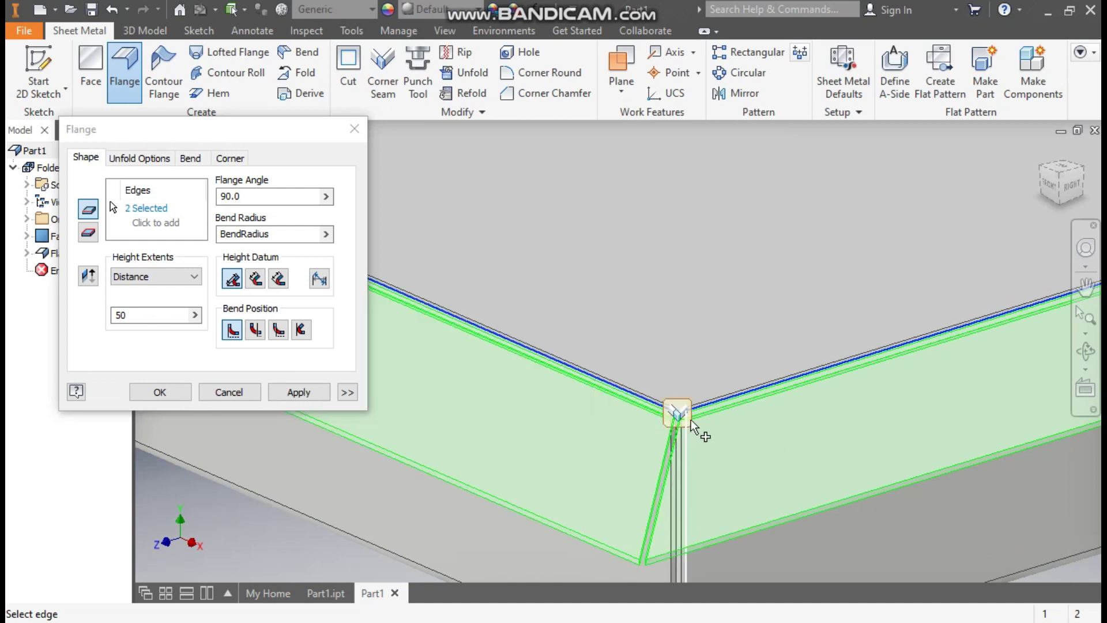
{"action": "scroll", "coordinate": [538, 413], "scroll_direction": "up", "scroll_amount": 4}
{"action": "scroll", "coordinate": [562, 345], "scroll_direction": "down", "scroll_amount": 5}
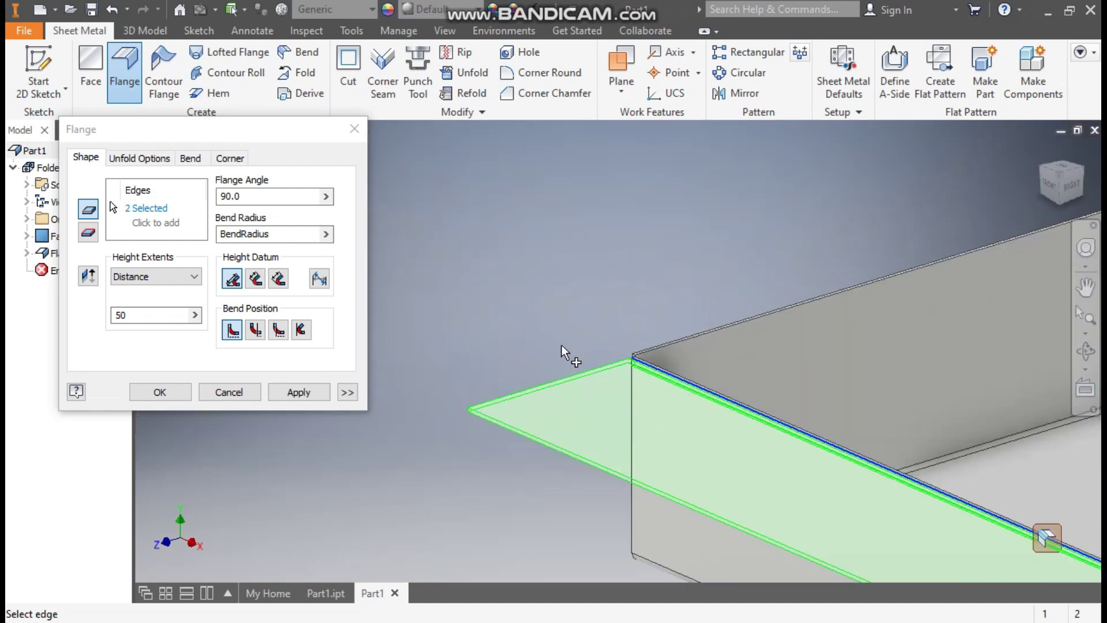
{"action": "left_click", "coordinate": [606, 359]}
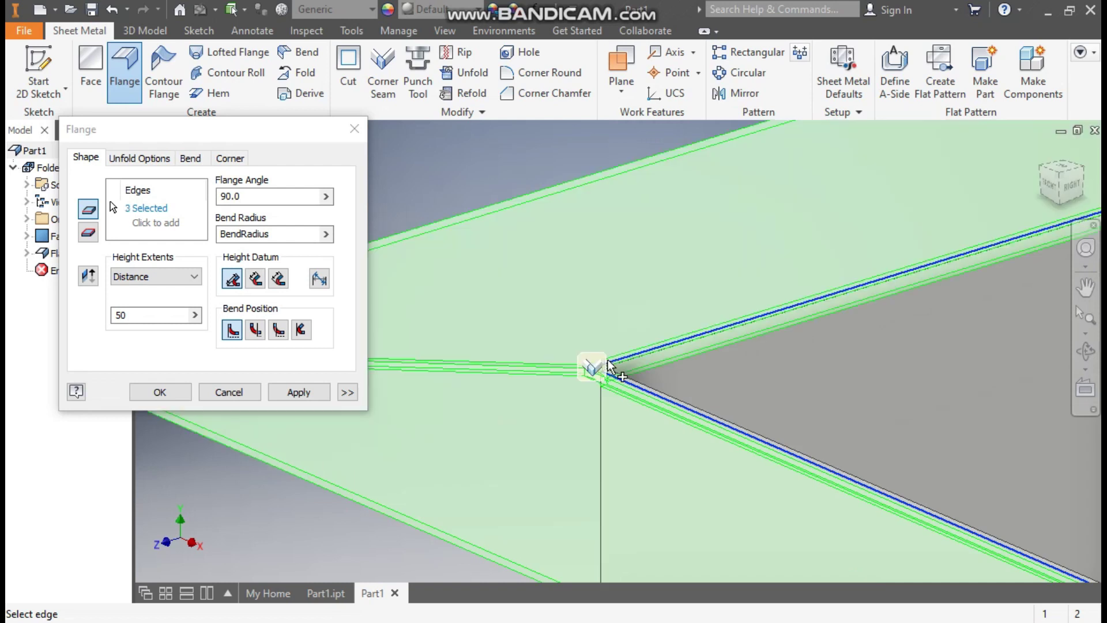
{"action": "scroll", "coordinate": [539, 388], "scroll_direction": "up", "scroll_amount": 4}
{"action": "scroll", "coordinate": [849, 335], "scroll_direction": "down", "scroll_amount": 4}
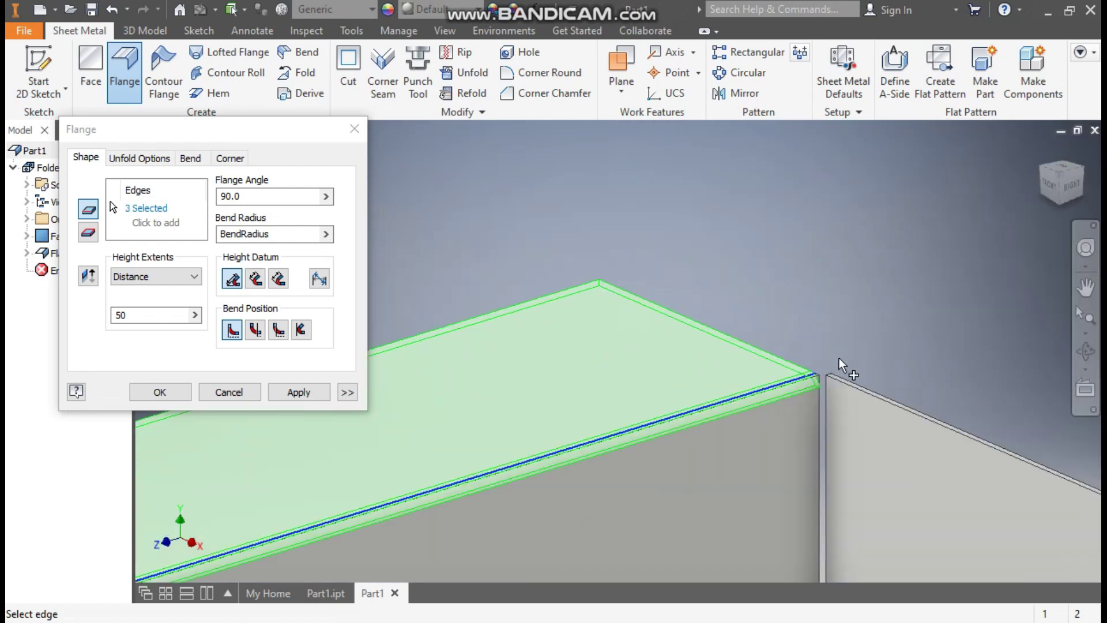
{"action": "left_click", "coordinate": [839, 379]}
{"action": "scroll", "coordinate": [745, 302], "scroll_direction": "up", "scroll_amount": 4}
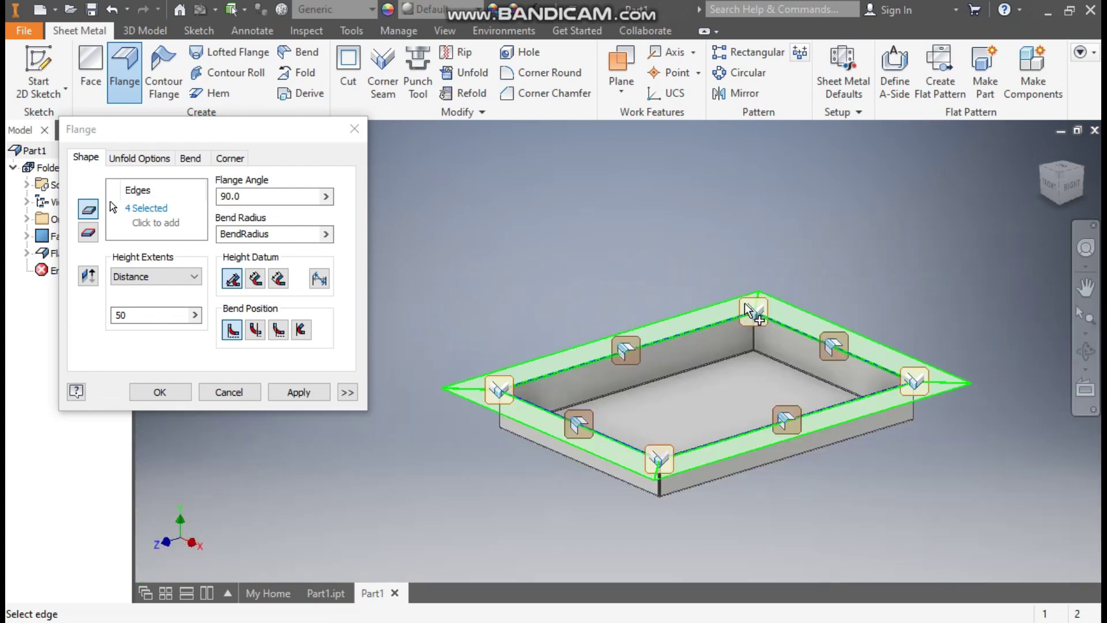
{"action": "scroll", "coordinate": [871, 412], "scroll_direction": "down", "scroll_amount": 2}
{"action": "scroll", "coordinate": [836, 397], "scroll_direction": "up", "scroll_amount": 3}
{"action": "scroll", "coordinate": [634, 369], "scroll_direction": "down", "scroll_amount": 1}
Set the flange distance to 25 mm, apply it, and close the Flange dialog.
{"action": "double_click", "coordinate": [132, 314]}
{"action": "type", "text": "25"}
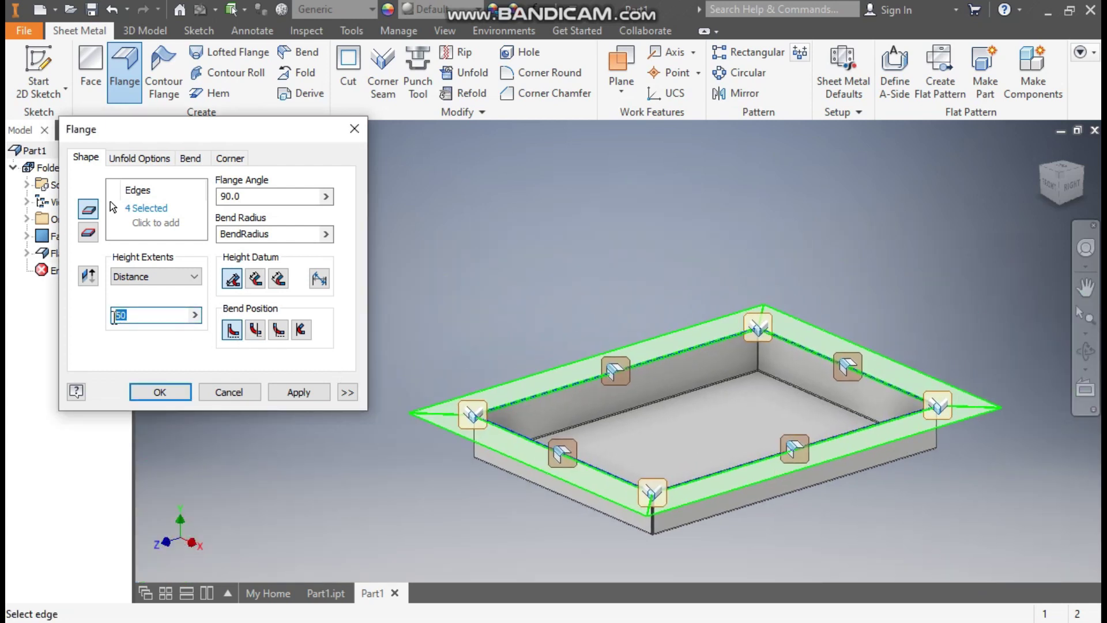
{"action": "left_click", "coordinate": [314, 395]}
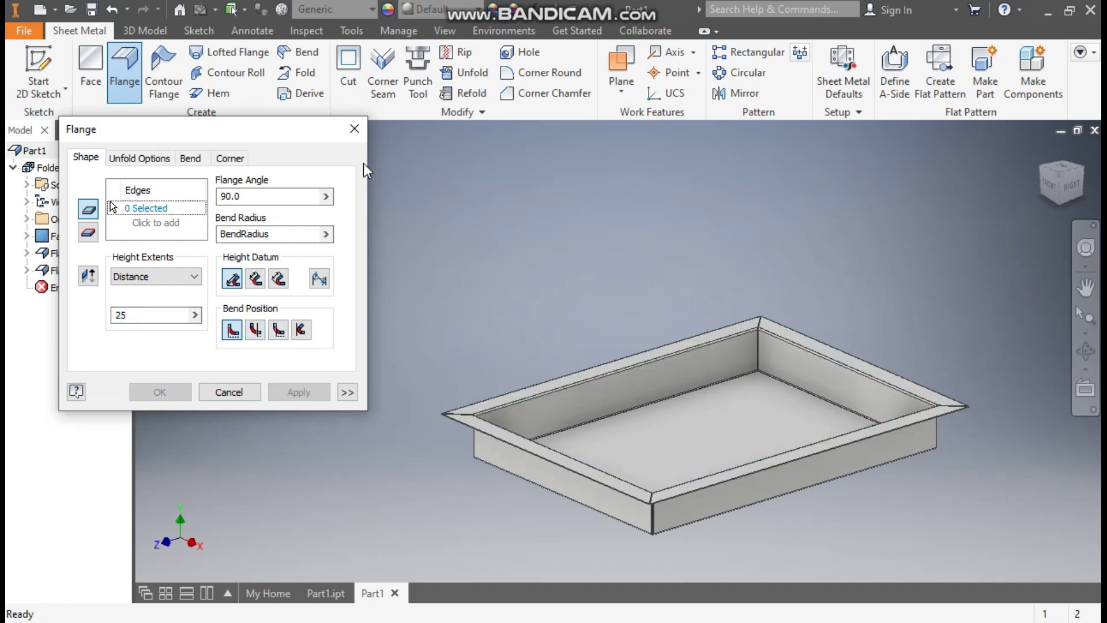
{"action": "left_click", "coordinate": [355, 129]}
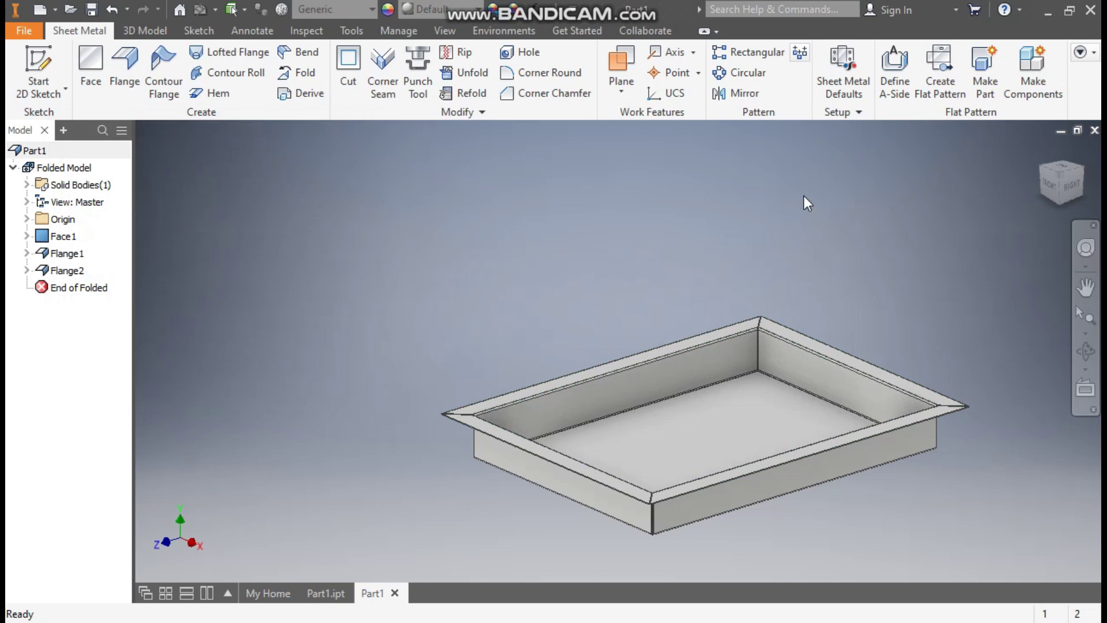
Start a sketch on the tray floor, viewed from above and rotated a quarter turn.
{"action": "left_click", "coordinate": [662, 437]}
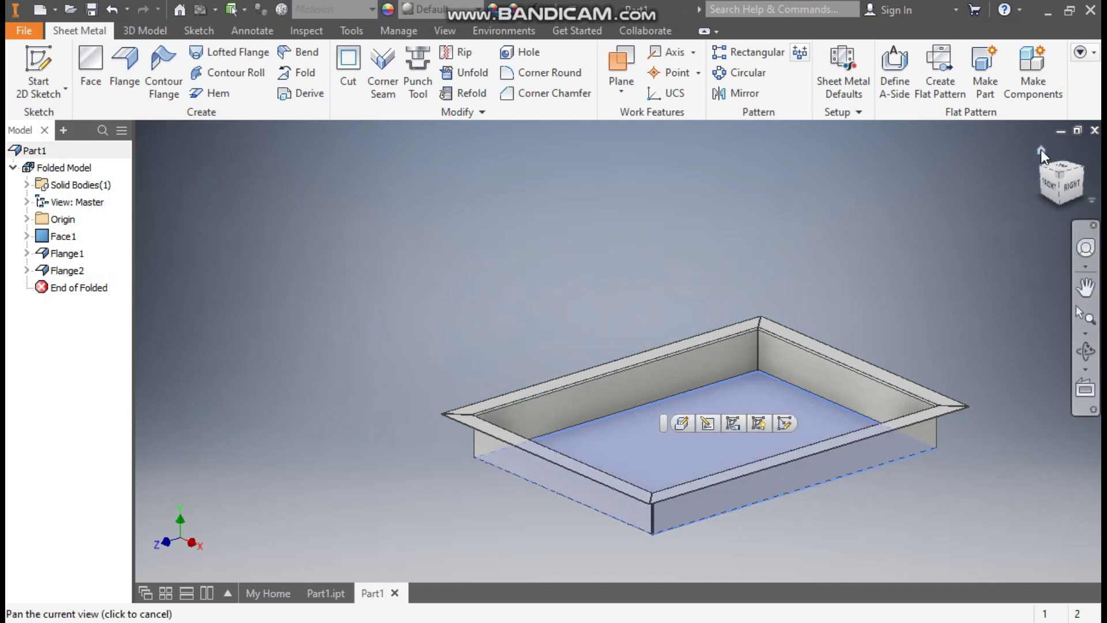
{"action": "left_click", "coordinate": [1040, 151]}
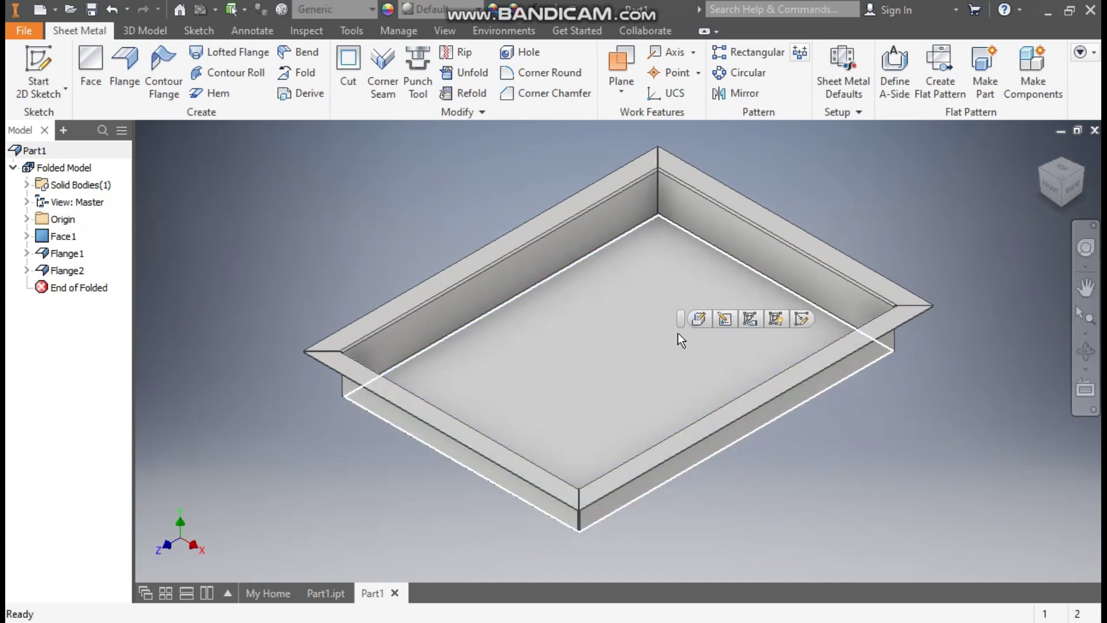
{"action": "left_click", "coordinate": [801, 318]}
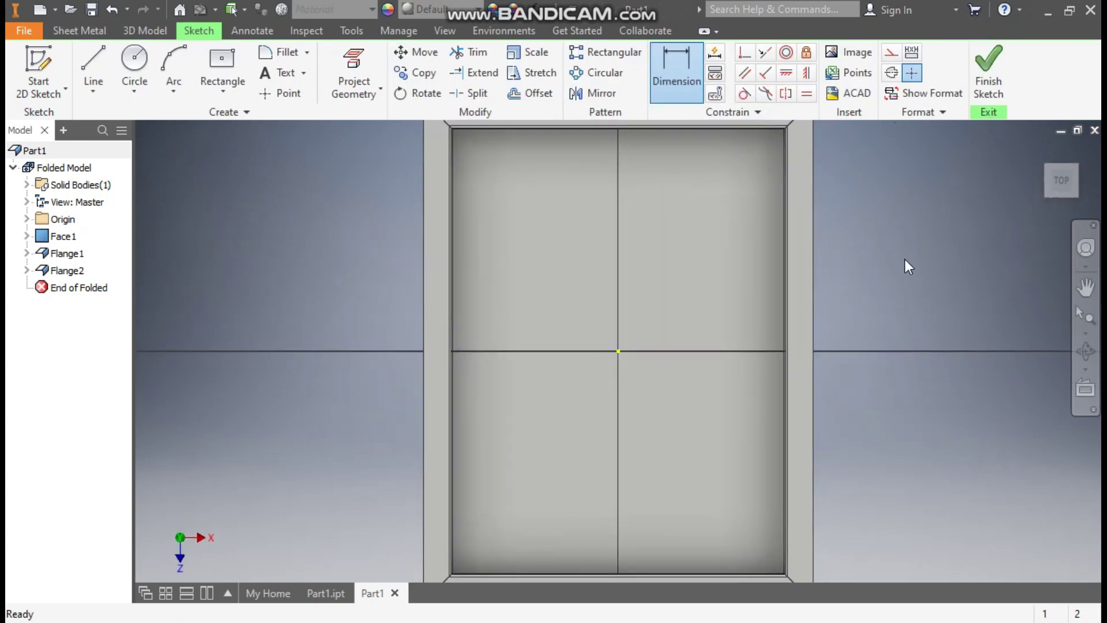
{"action": "left_click", "coordinate": [1079, 152]}
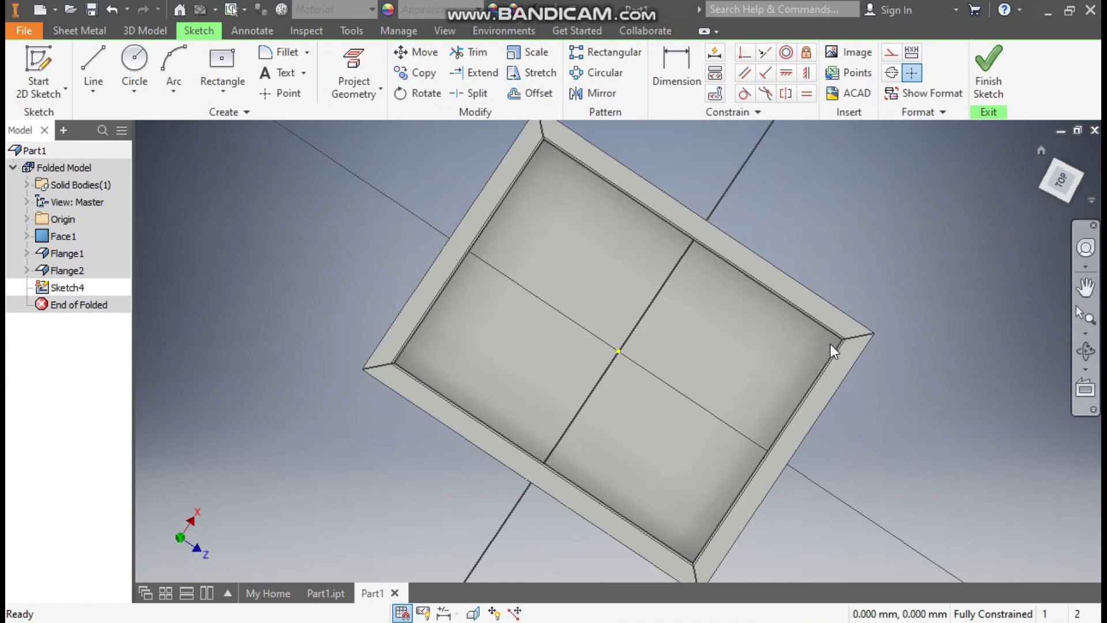
Draw a small circle near the floor's upper-left corner.
{"action": "left_click", "coordinate": [134, 64]}
{"action": "scroll", "coordinate": [494, 249], "scroll_direction": "up", "scroll_amount": 3}
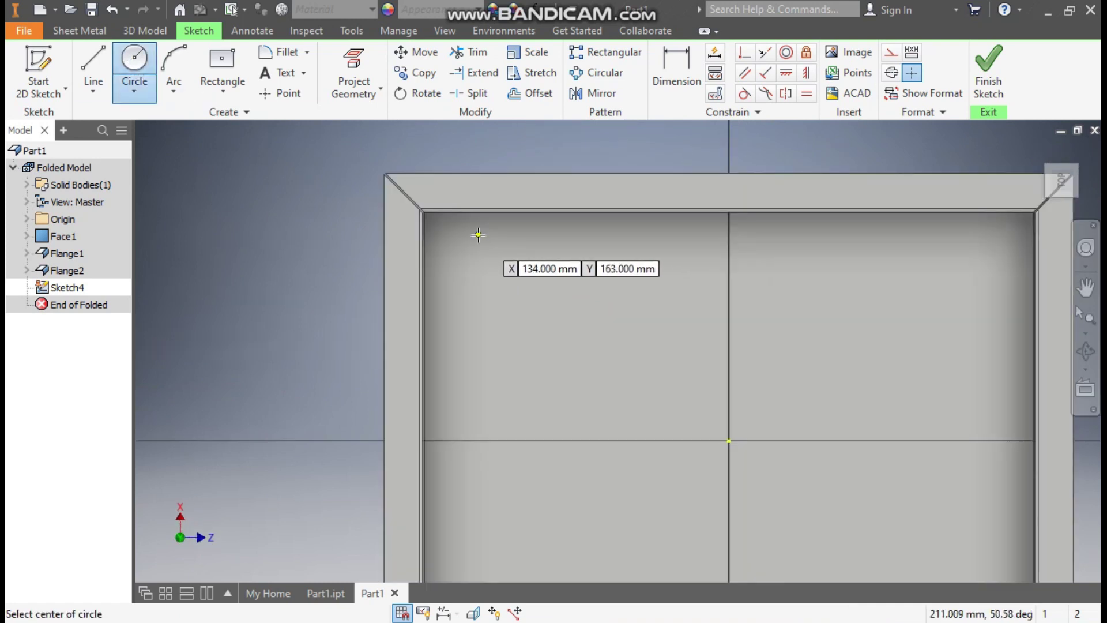
{"action": "left_click", "coordinate": [499, 237]}
{"action": "left_click", "coordinate": [506, 252]}
{"action": "scroll", "coordinate": [427, 265], "scroll_direction": "down", "scroll_amount": 2}
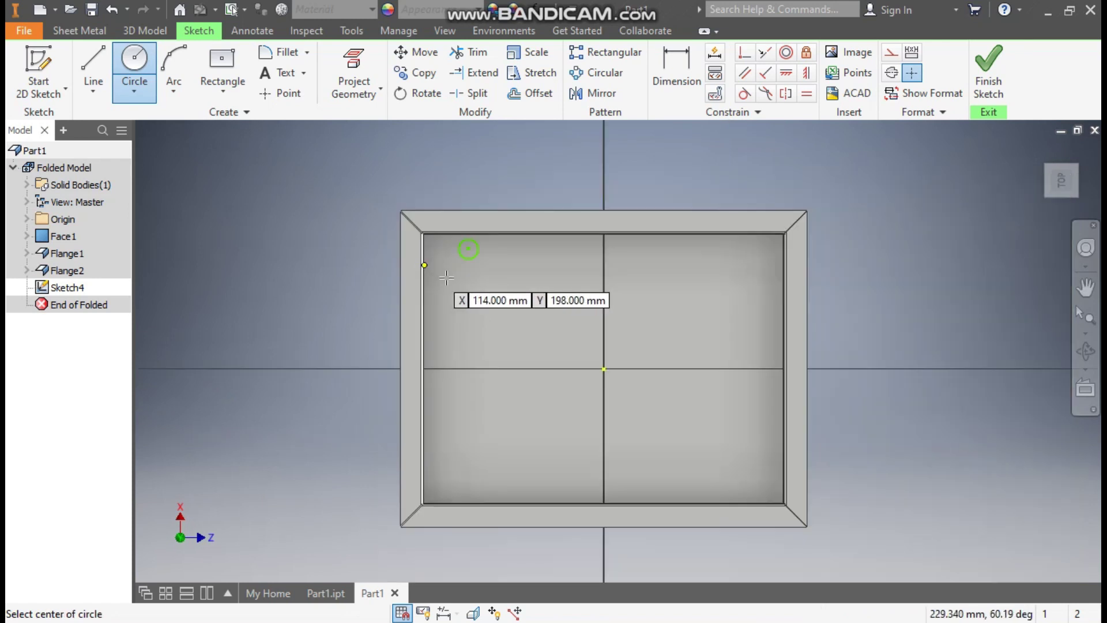
Position the circle 45 mm from the top edge and 45 mm from the left edge.
{"action": "left_click", "coordinate": [680, 69]}
{"action": "left_click", "coordinate": [485, 211]}
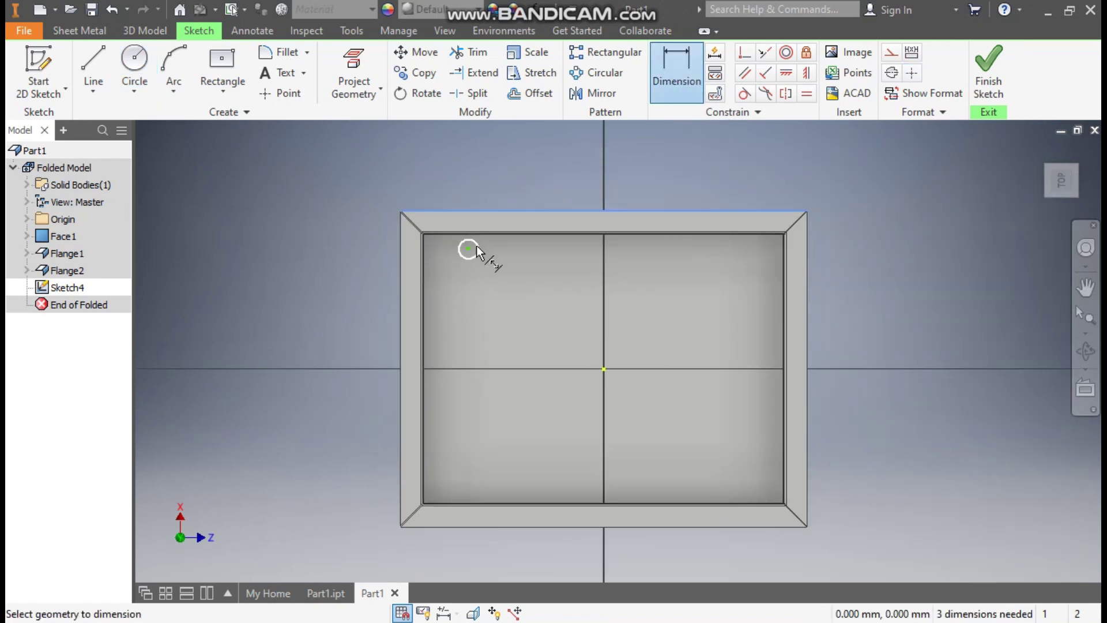
{"action": "left_click", "coordinate": [475, 246]}
{"action": "left_click", "coordinate": [504, 246]}
{"action": "type", "text": "45"}
{"action": "key", "text": "Return"}
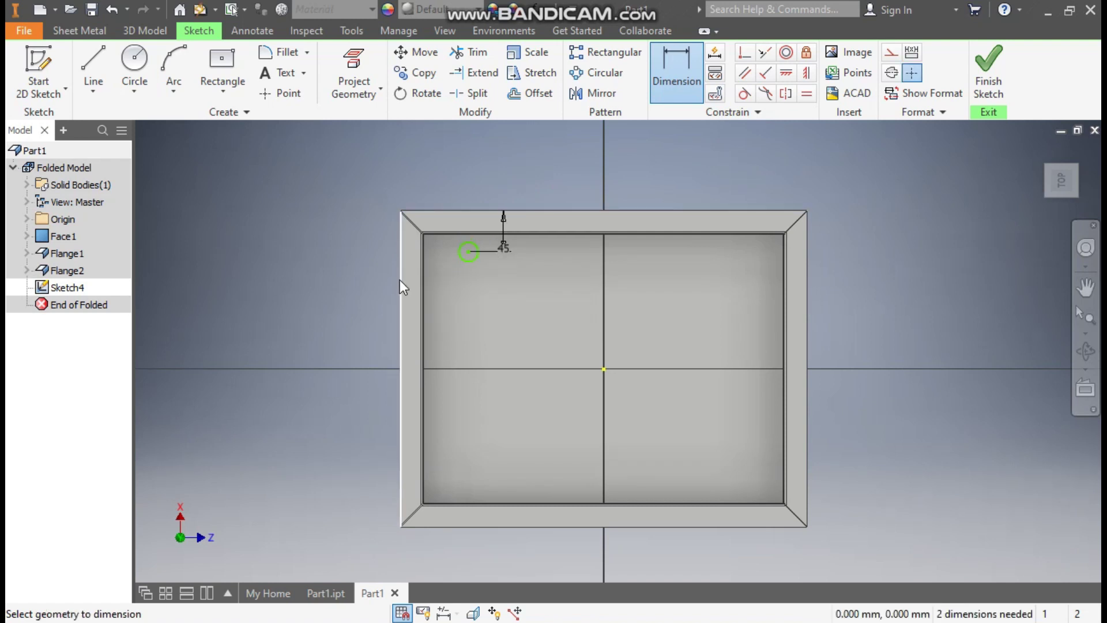
{"action": "left_click", "coordinate": [401, 279]}
{"action": "left_click", "coordinate": [468, 253]}
{"action": "left_click", "coordinate": [458, 292]}
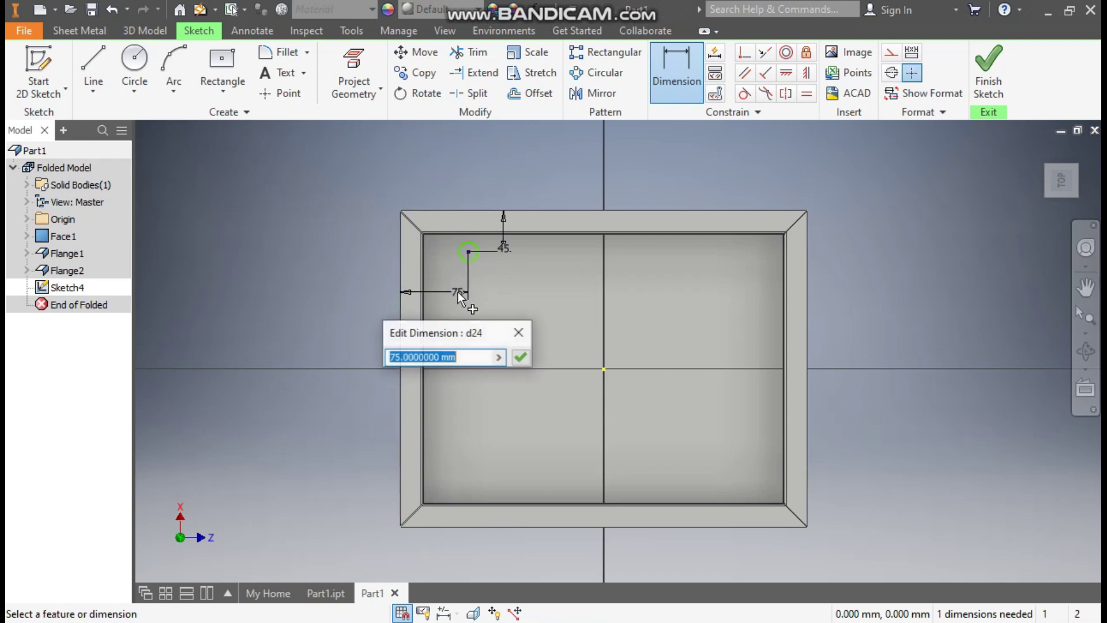
{"action": "type", "text": "45"}
{"action": "key", "text": "Return"}
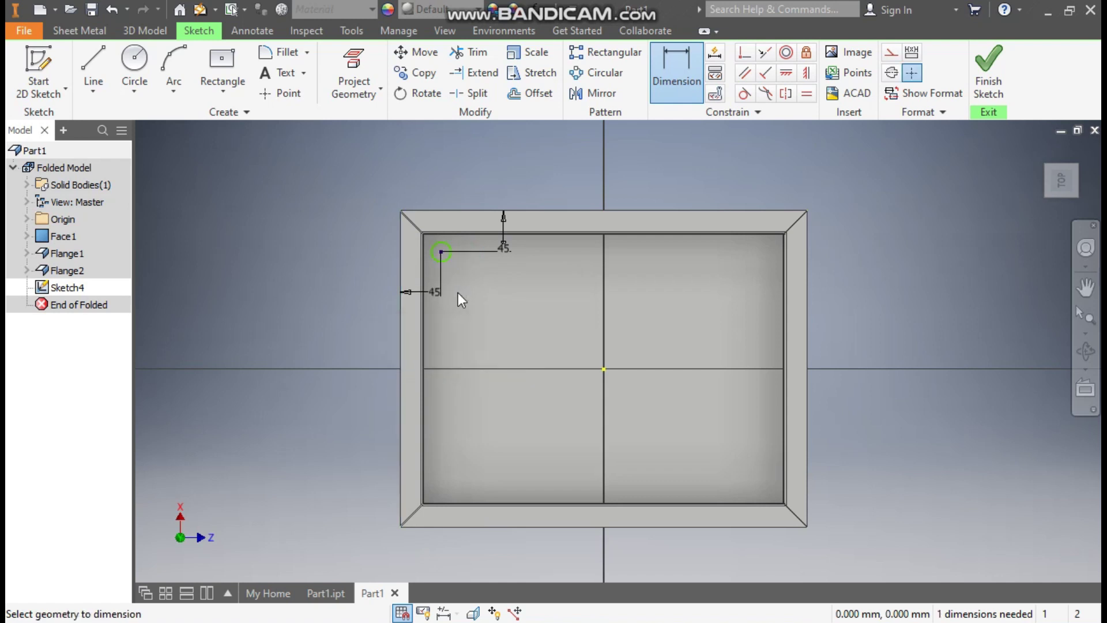
Give the circle a 15 mm diameter and exit dimensioning.
{"action": "left_click", "coordinate": [447, 246]}
{"action": "left_click", "coordinate": [468, 182]}
{"action": "type", "text": "15"}
{"action": "key", "text": "Return"}
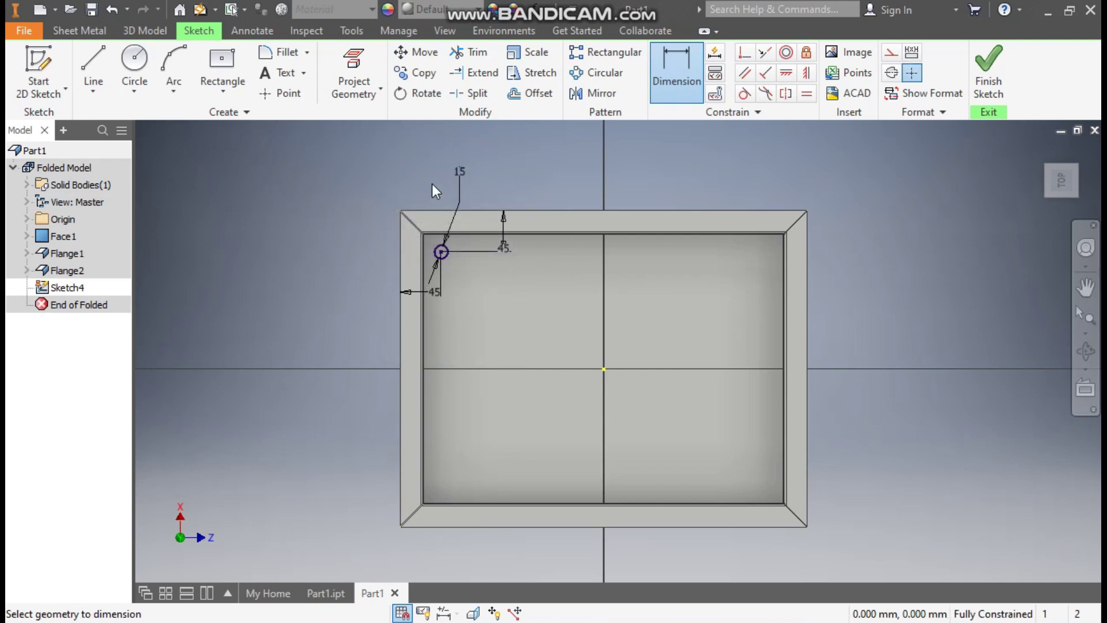
{"action": "key", "text": "Escape"}
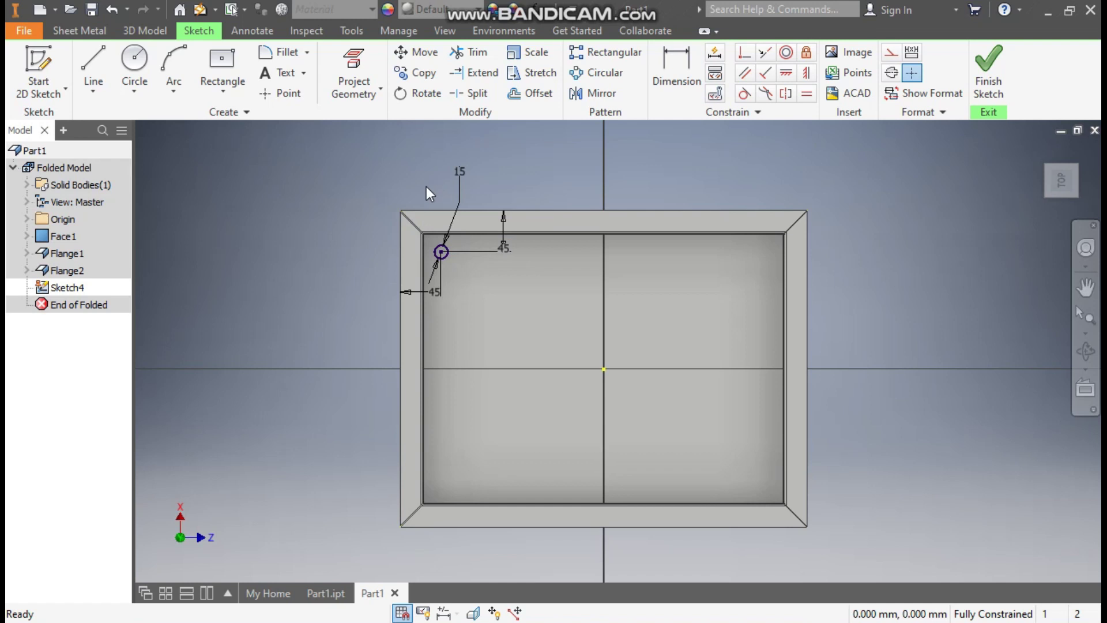
Start Project Geometry, then cancel it without projecting anything.
{"action": "scroll", "coordinate": [427, 210], "scroll_direction": "down", "scroll_amount": 3}
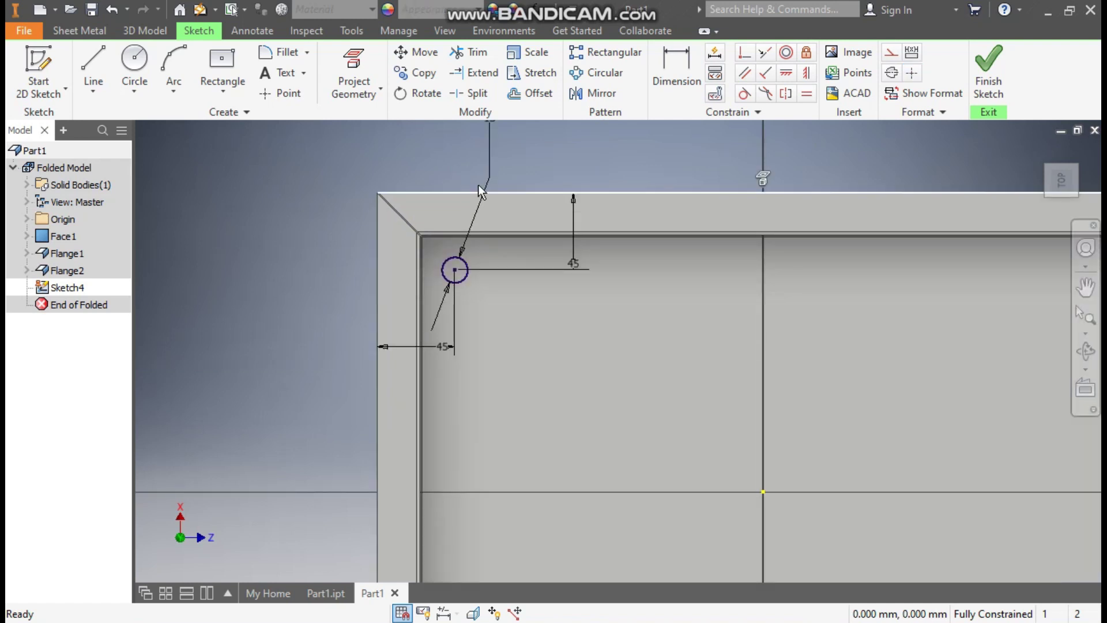
{"action": "left_click", "coordinate": [353, 72]}
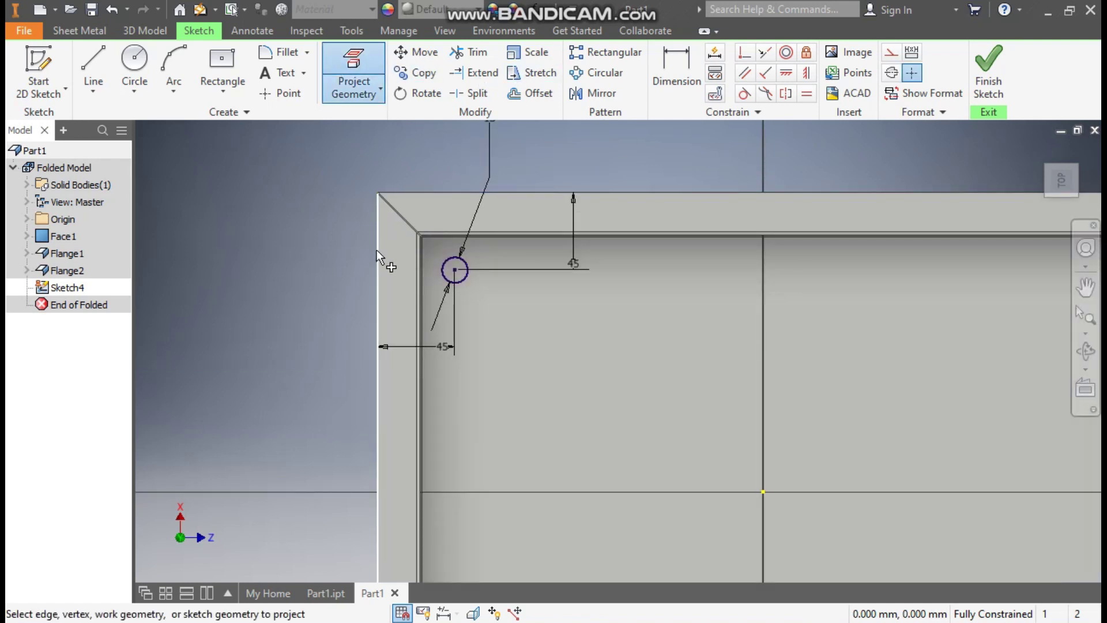
{"action": "scroll", "coordinate": [410, 144], "scroll_direction": "up", "scroll_amount": 2}
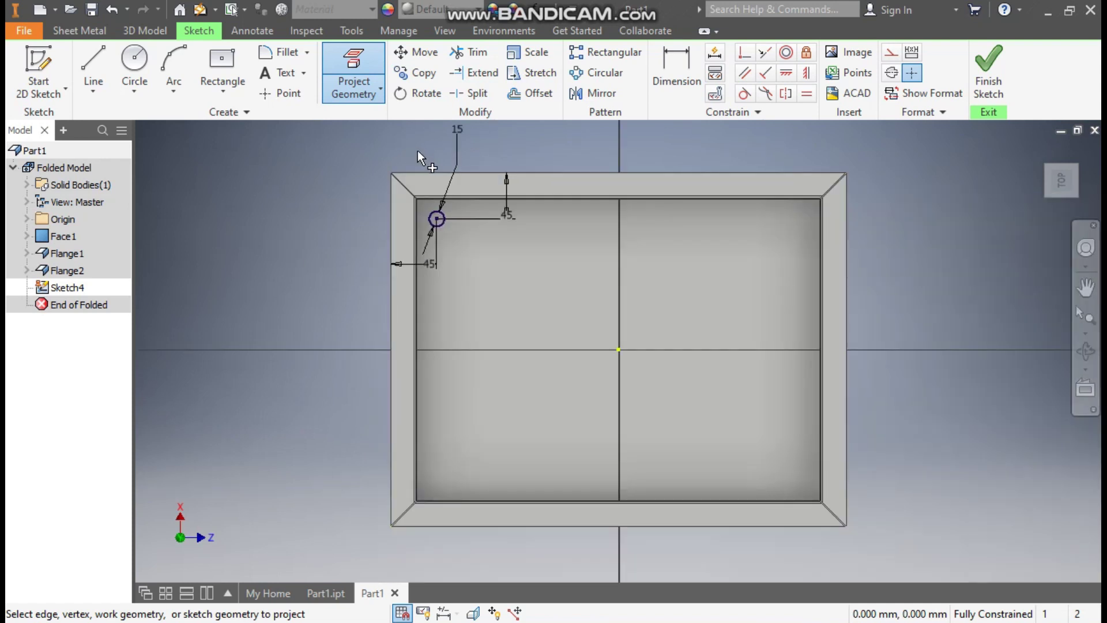
{"action": "key", "text": "Escape"}
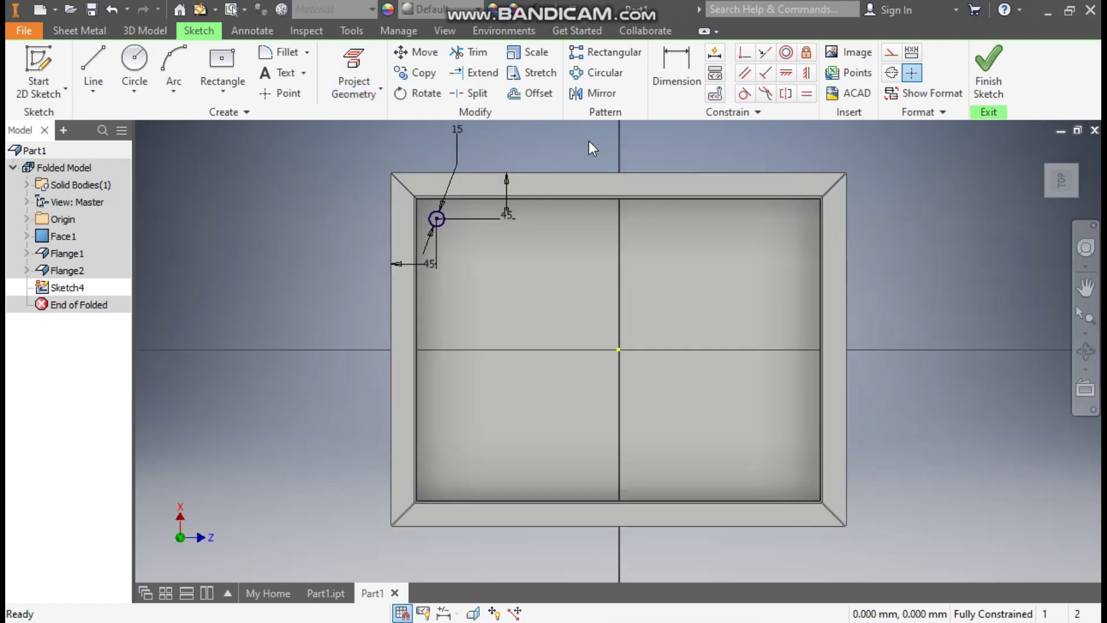
Pattern the circle downward along the left edge: 14 copies at 20 mm spacing.
{"action": "left_click", "coordinate": [618, 51]}
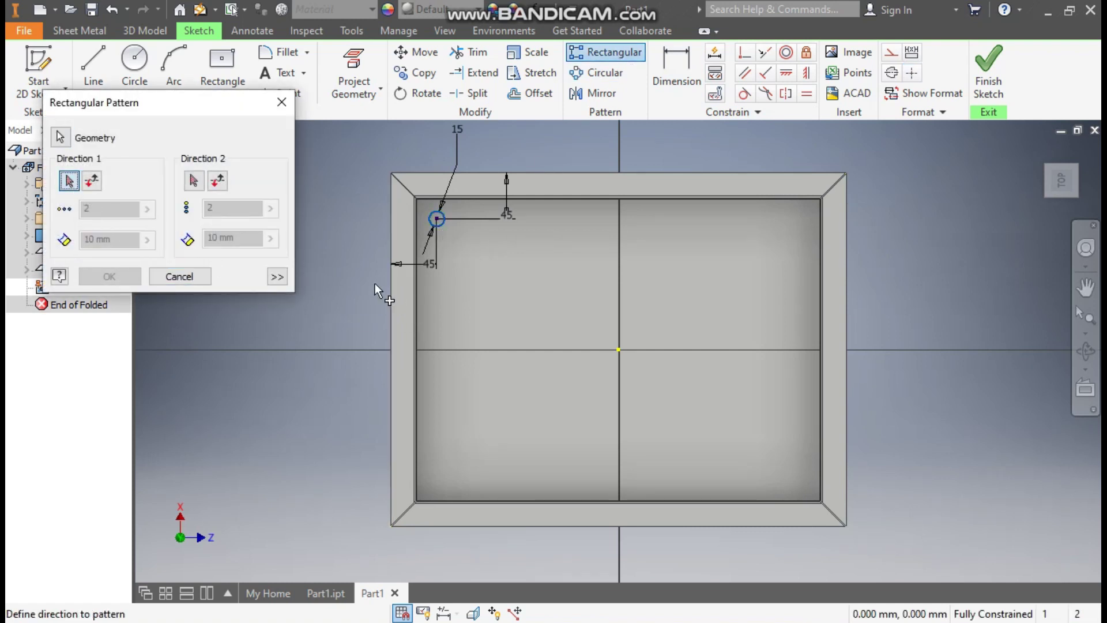
{"action": "left_click", "coordinate": [393, 284]}
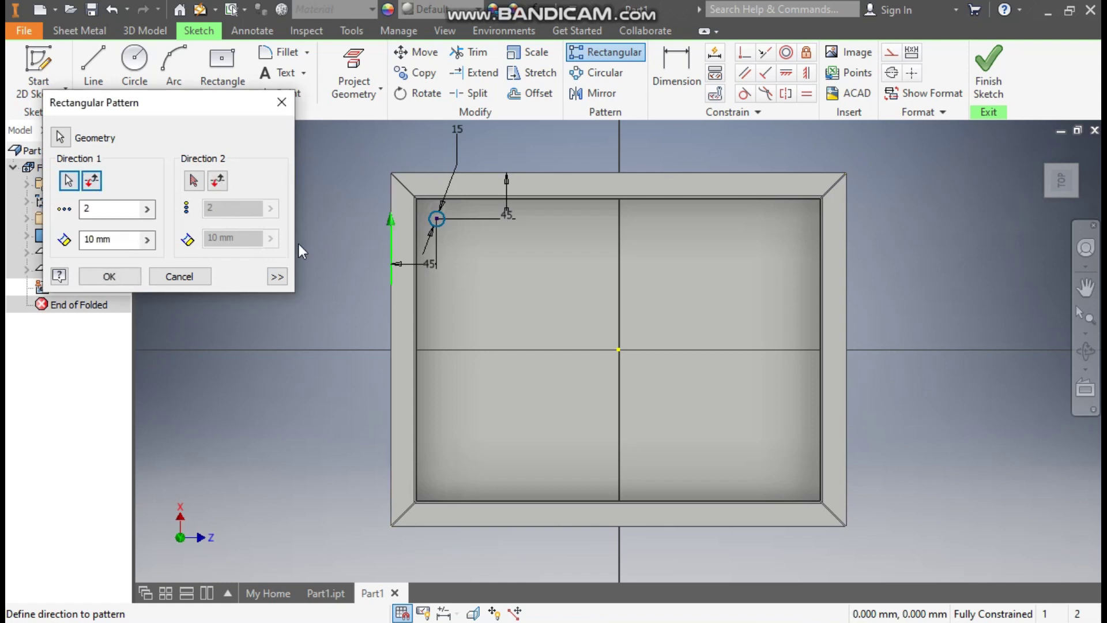
{"action": "left_click", "coordinate": [91, 181]}
{"action": "left_click", "coordinate": [88, 240]}
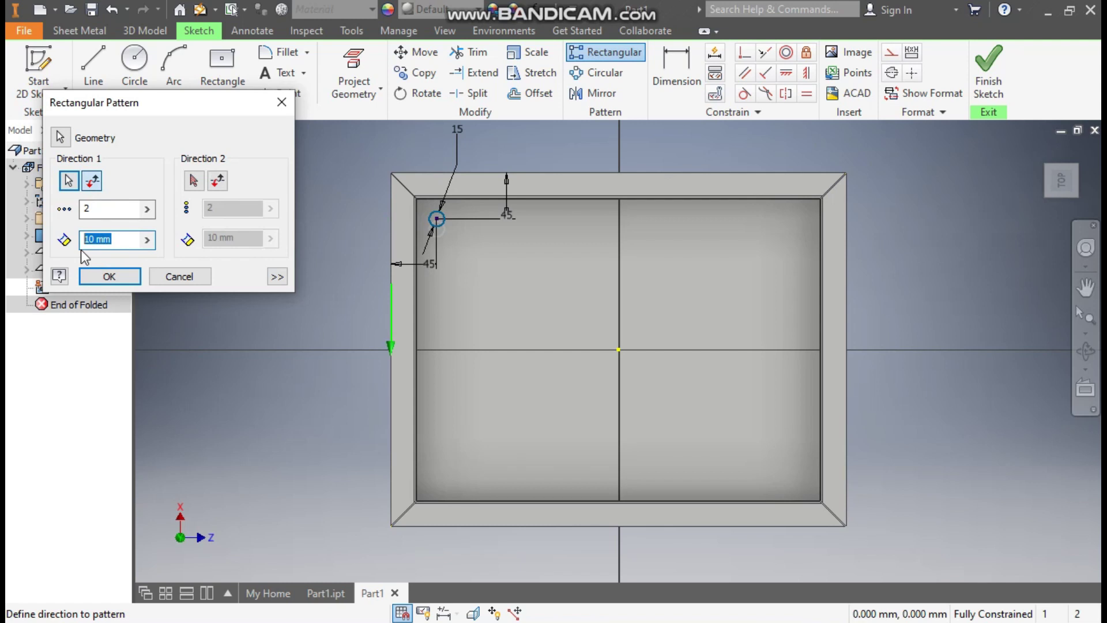
{"action": "type", "text": "20"}
{"action": "left_click", "coordinate": [86, 209]}
{"action": "type", "text": "15"}
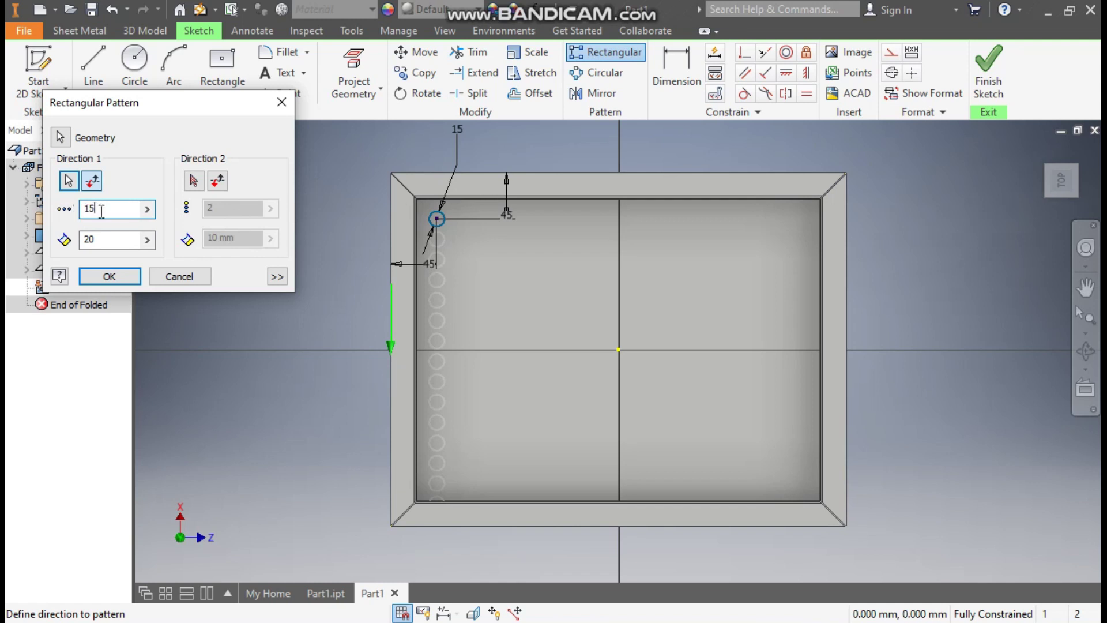
{"action": "key", "text": "BackSpace"}
{"action": "type", "text": "4"}
Add the top edge as second direction with 19 copies at 20 mm, and create the pattern.
{"action": "left_click", "coordinate": [193, 180]}
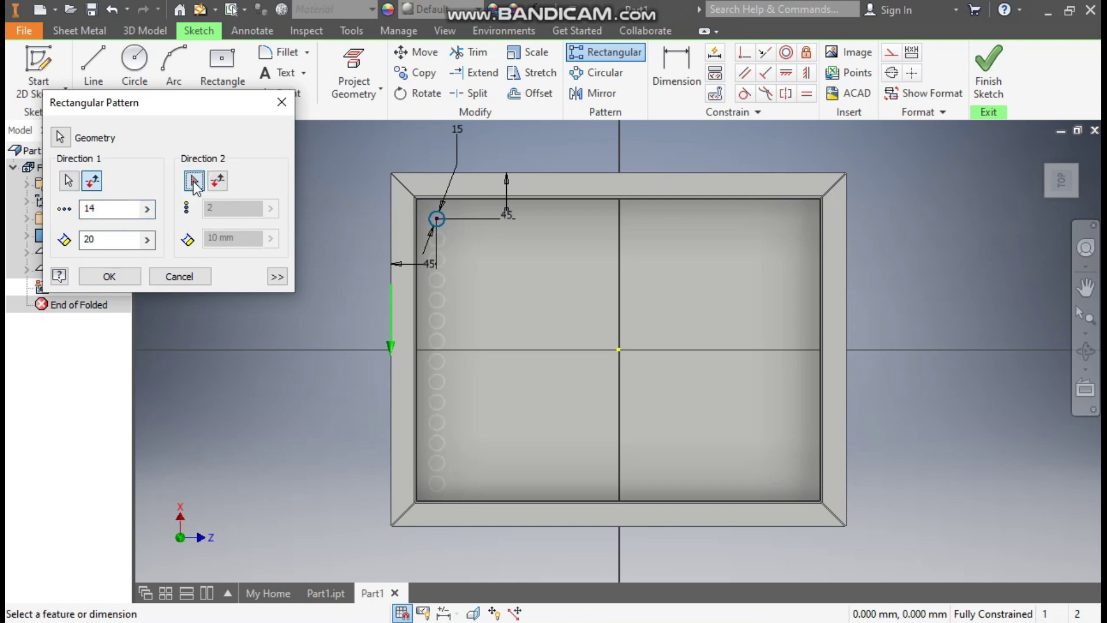
{"action": "left_click", "coordinate": [629, 172]}
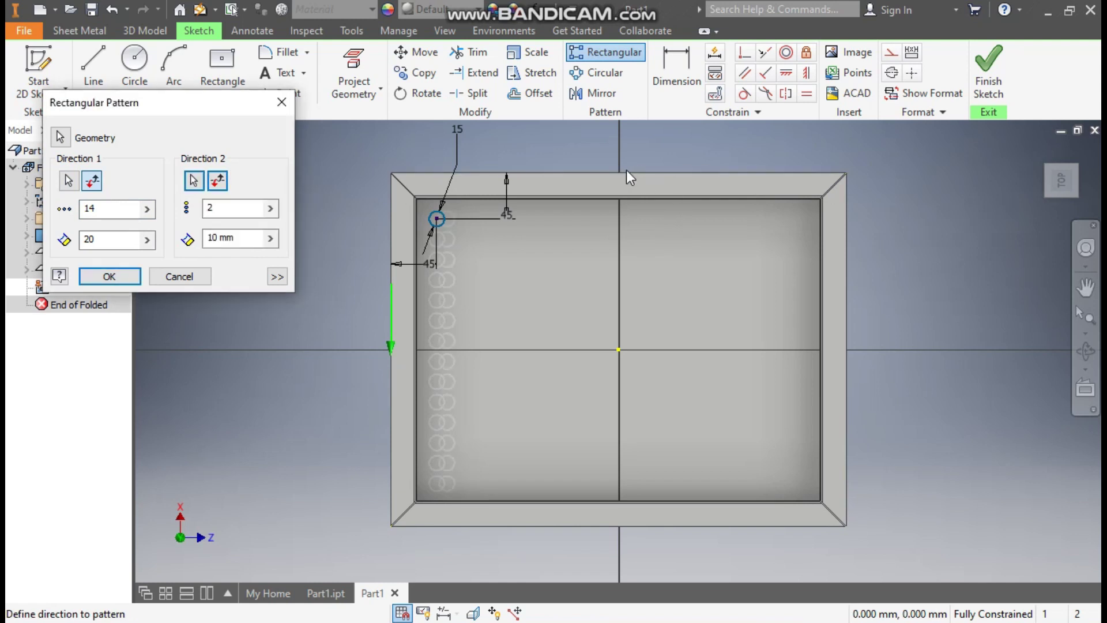
{"action": "double_click", "coordinate": [210, 208]}
{"action": "type", "text": "19"}
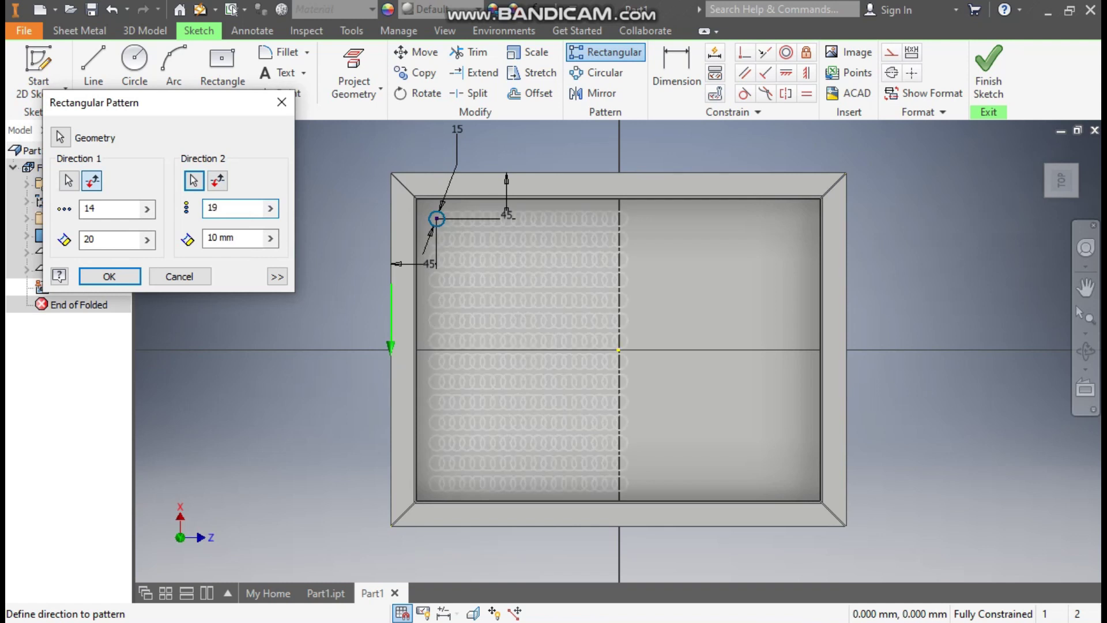
{"action": "key", "text": "Tab"}
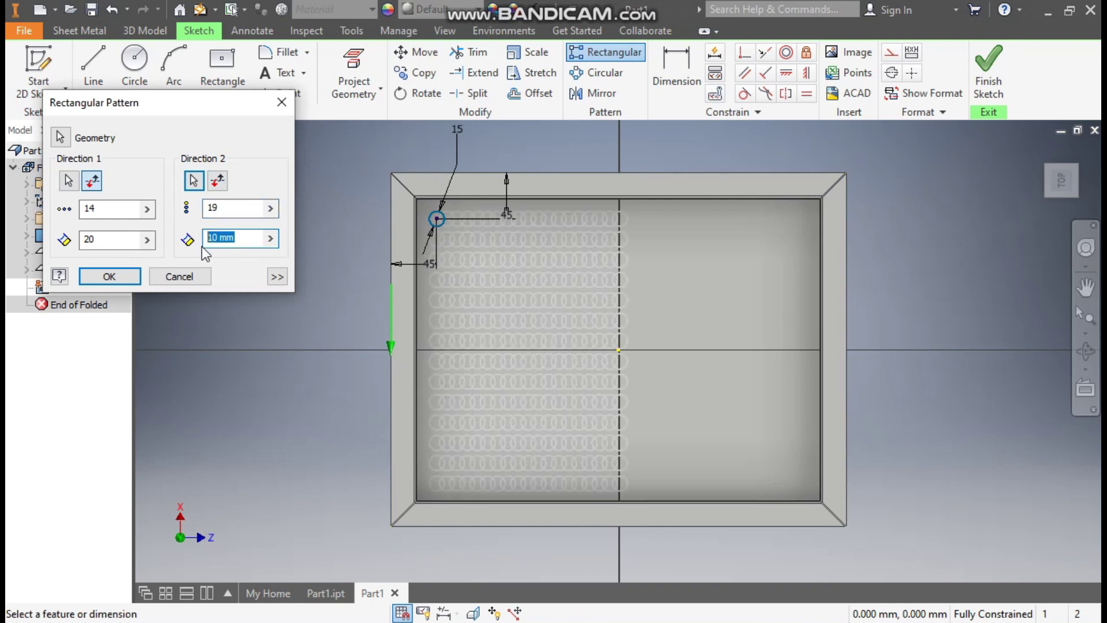
{"action": "type", "text": "20"}
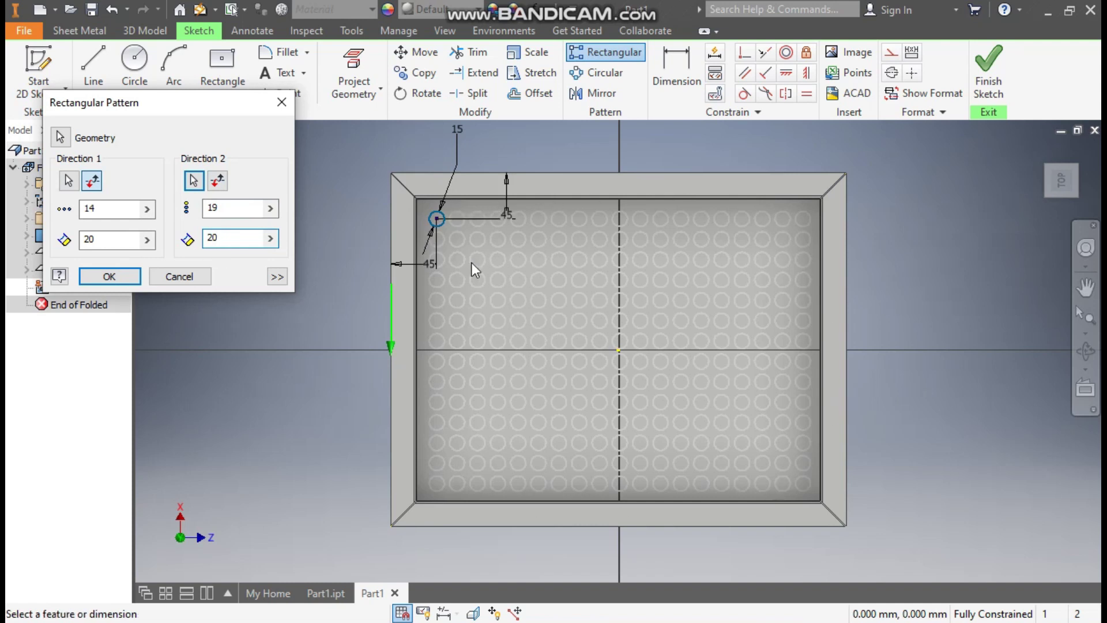
{"action": "left_click", "coordinate": [103, 279]}
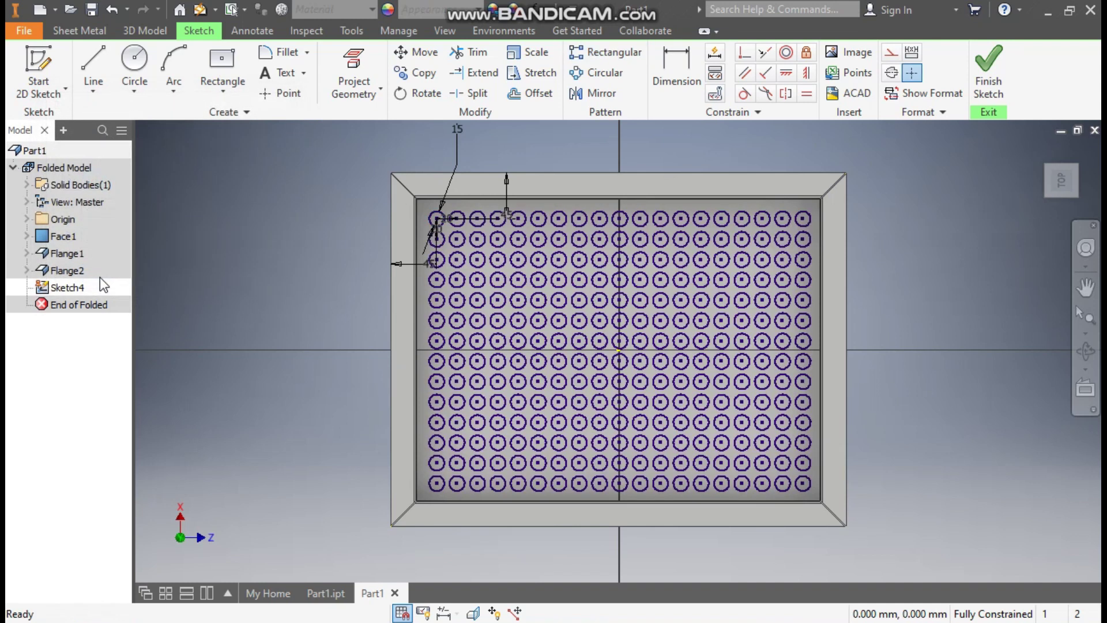
Extrude all circle profiles as a flipped Cut through the tray base.
{"action": "left_click", "coordinate": [144, 31]}
{"action": "left_click", "coordinate": [93, 65]}
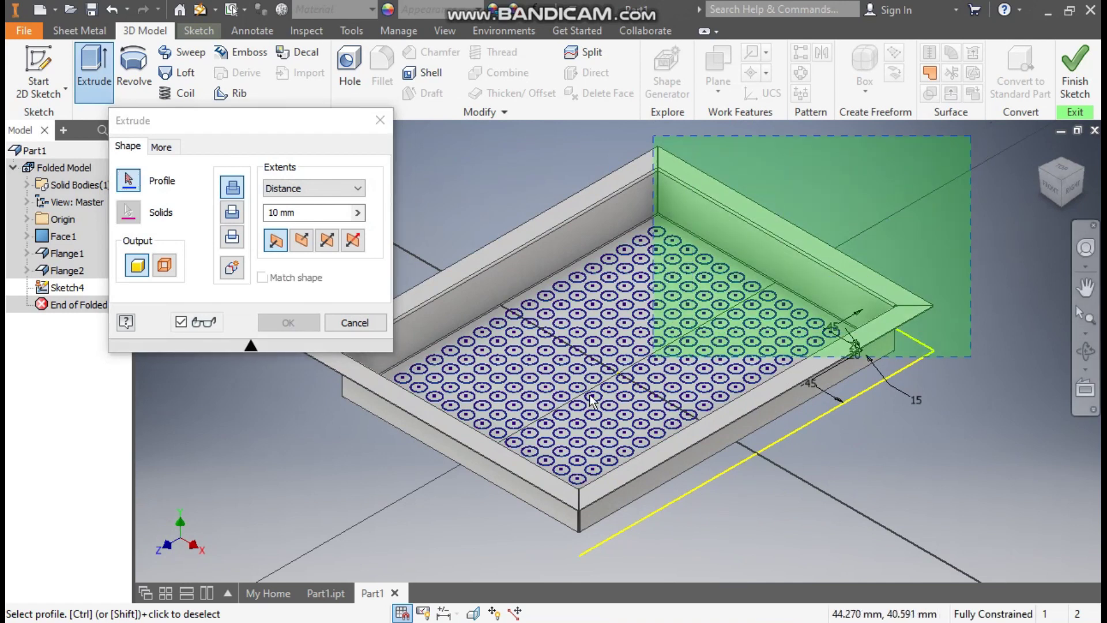
{"action": "left_click", "coordinate": [230, 553]}
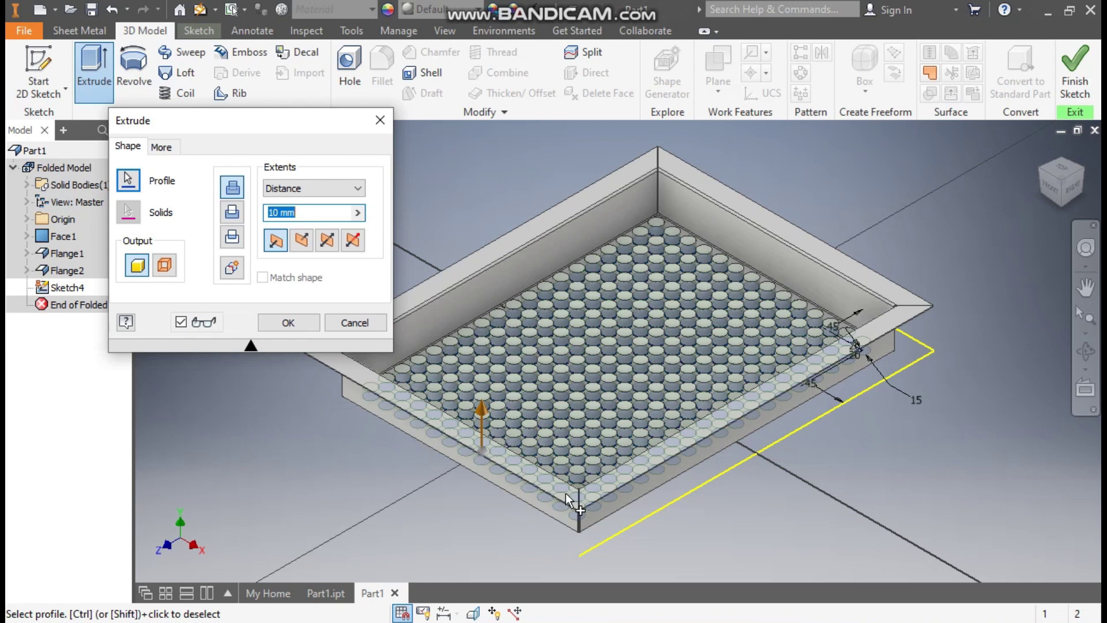
{"action": "scroll", "coordinate": [797, 348], "scroll_direction": "up", "scroll_amount": 5}
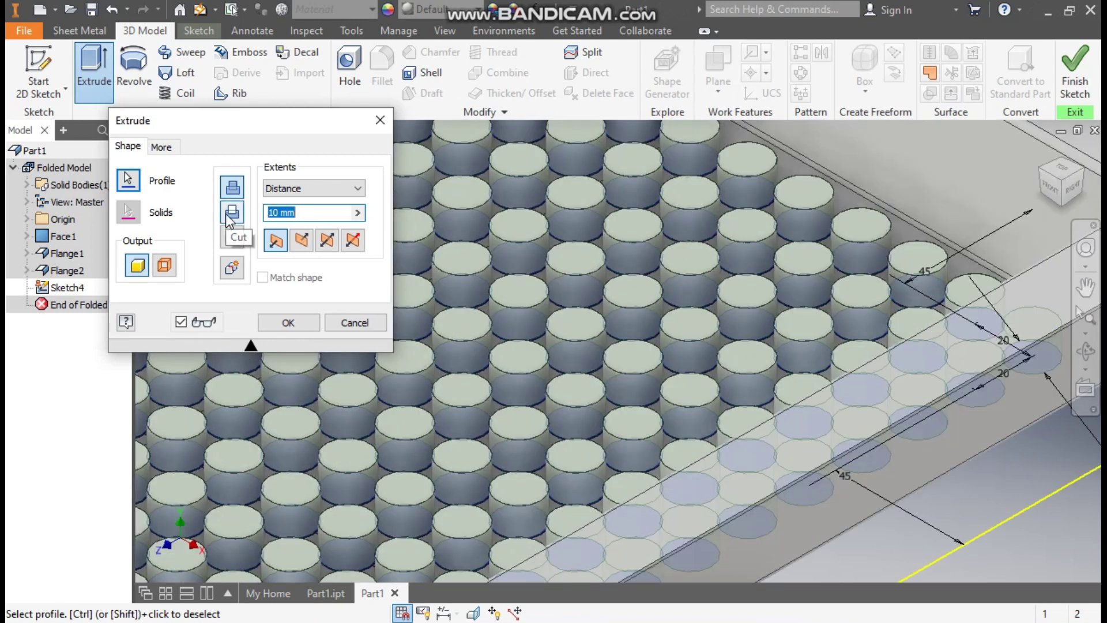
{"action": "left_click", "coordinate": [232, 211]}
{"action": "scroll", "coordinate": [803, 267], "scroll_direction": "down", "scroll_amount": 5}
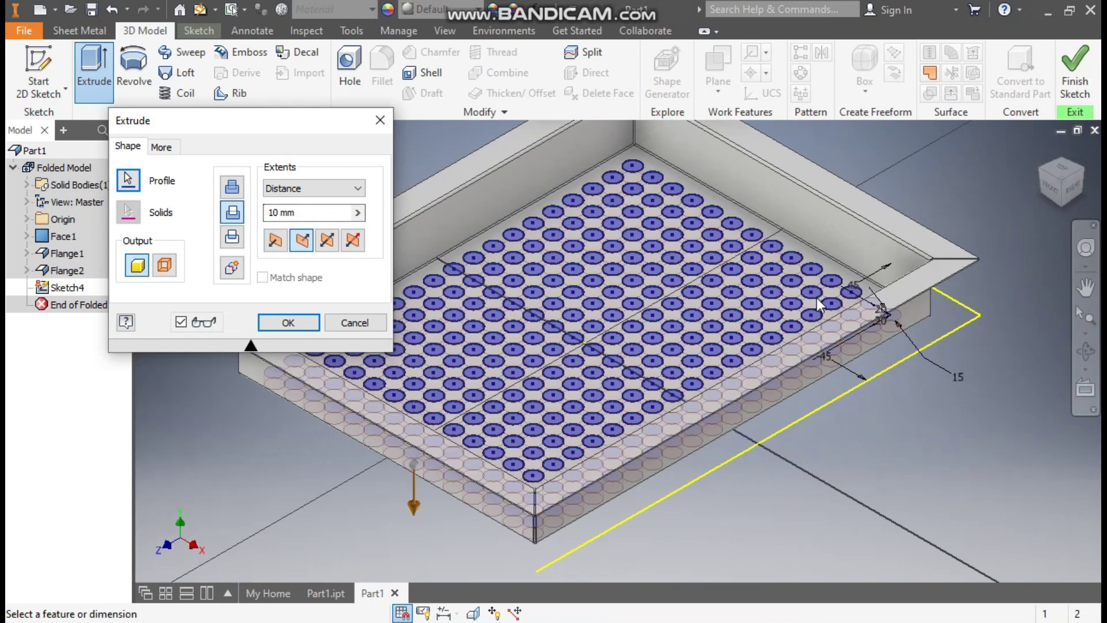
{"action": "left_click", "coordinate": [309, 323]}
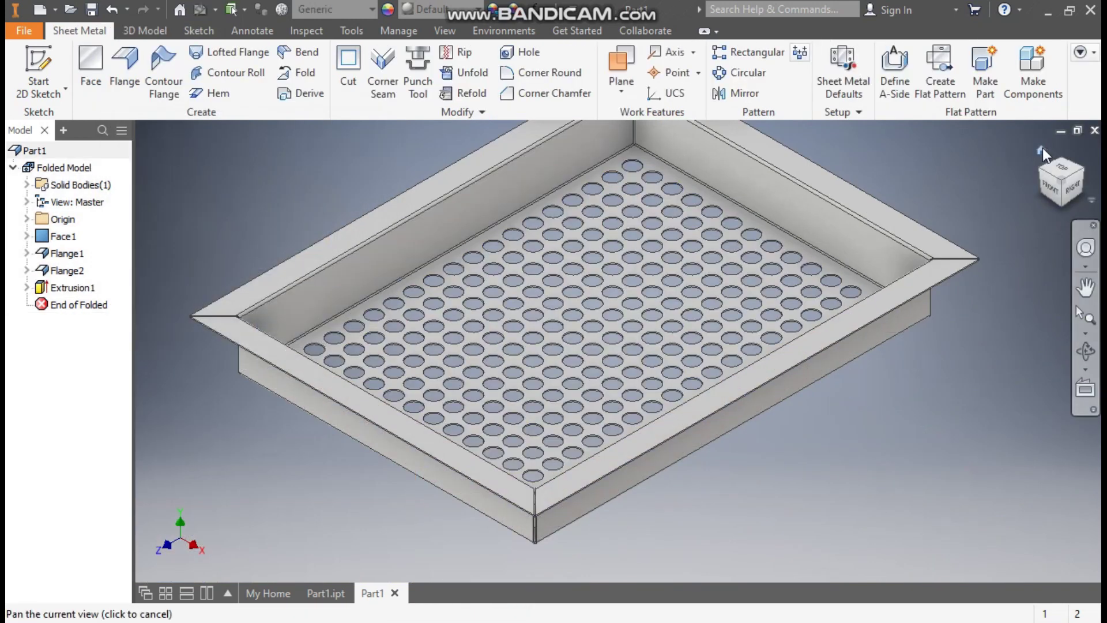
Reset to the home view, turn to the front-left corner, and apply the Cyan appearance to the tray.
{"action": "left_click", "coordinate": [1041, 149]}
{"action": "left_click", "coordinate": [1033, 175]}
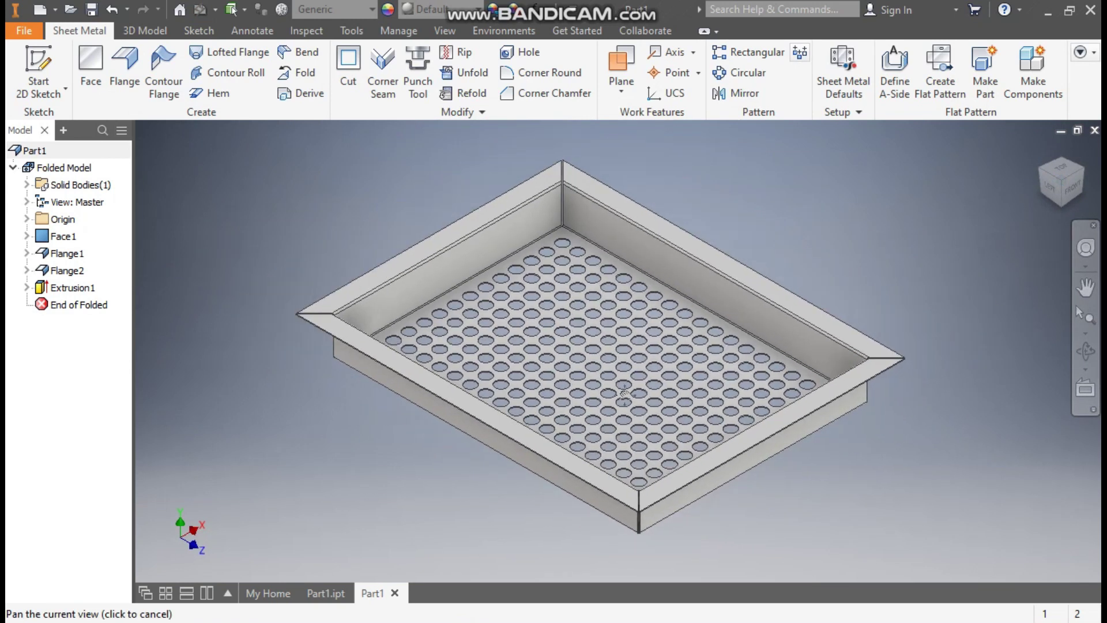
{"action": "left_click", "coordinate": [434, 14]}
{"action": "scroll", "coordinate": [465, 164], "scroll_direction": "up", "scroll_amount": 5}
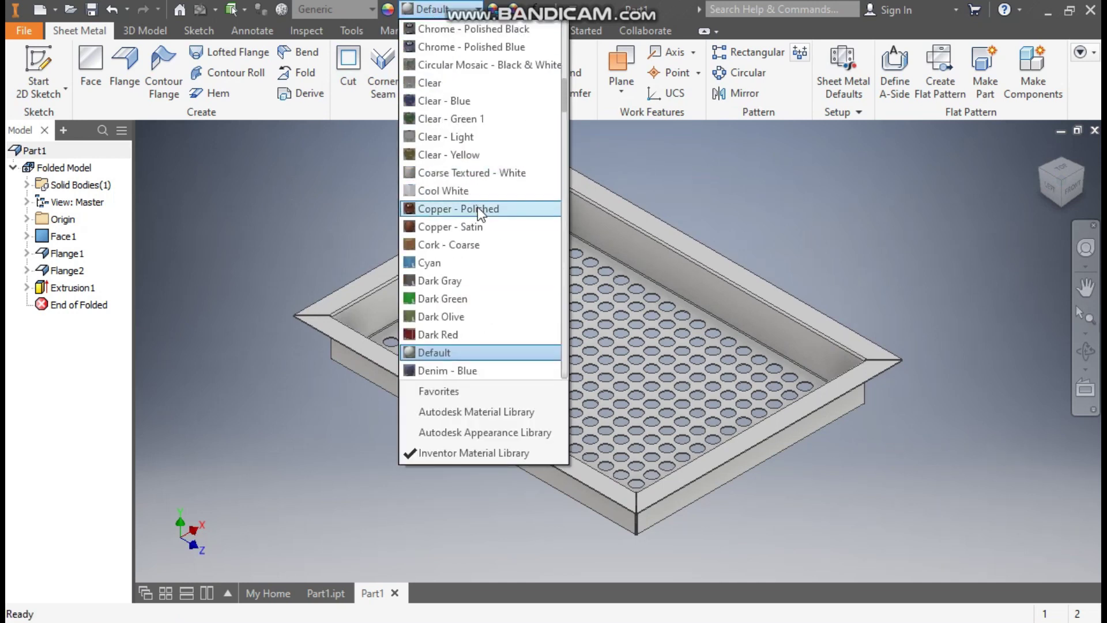
{"action": "key", "text": "Escape"}
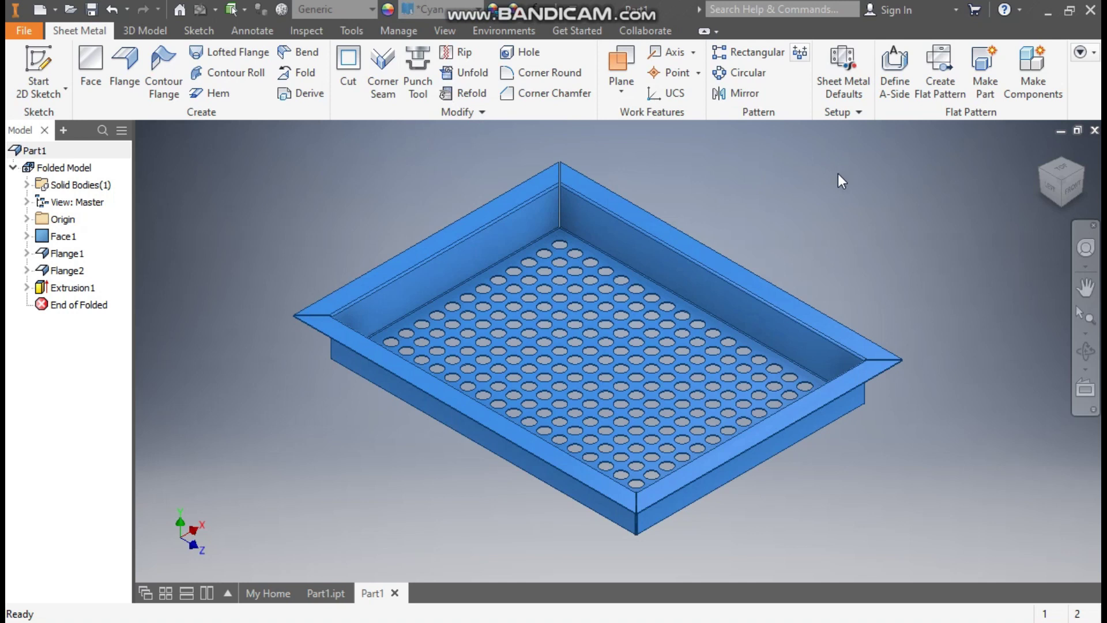
Unfold the perforated tray into a flat pattern.
{"action": "left_click", "coordinate": [939, 74]}
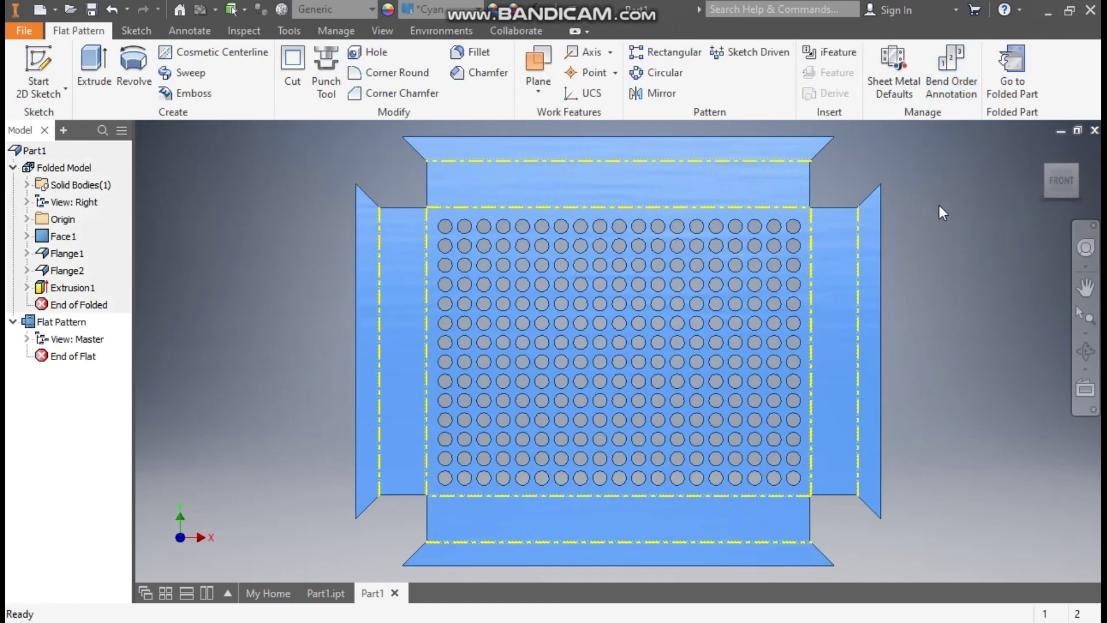
Switch back to the folded tray model.
{"action": "left_click", "coordinate": [1005, 65]}
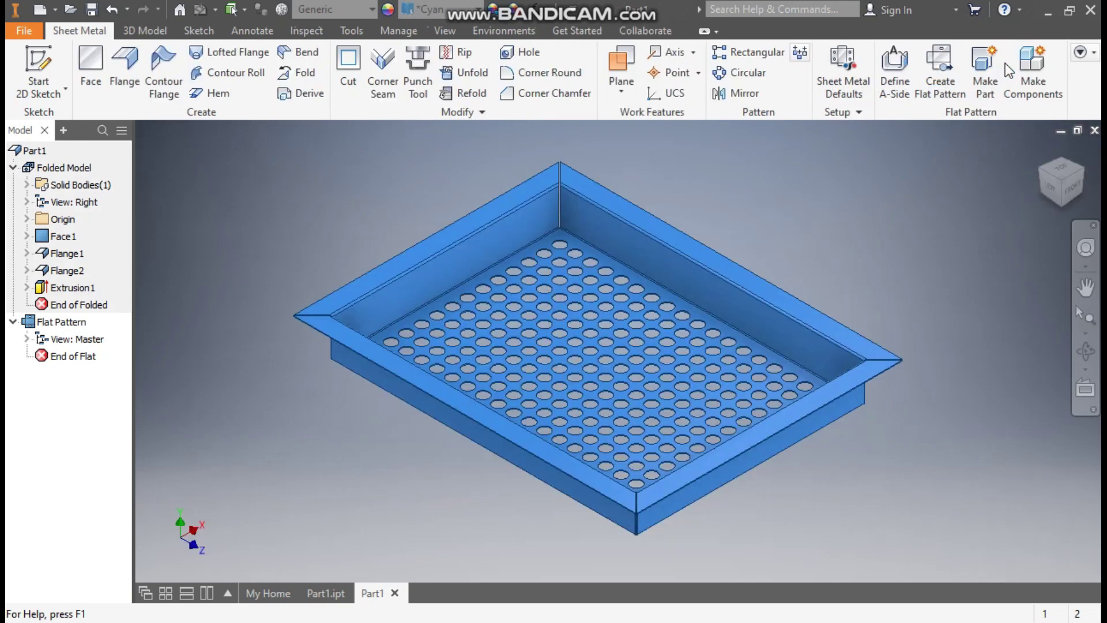